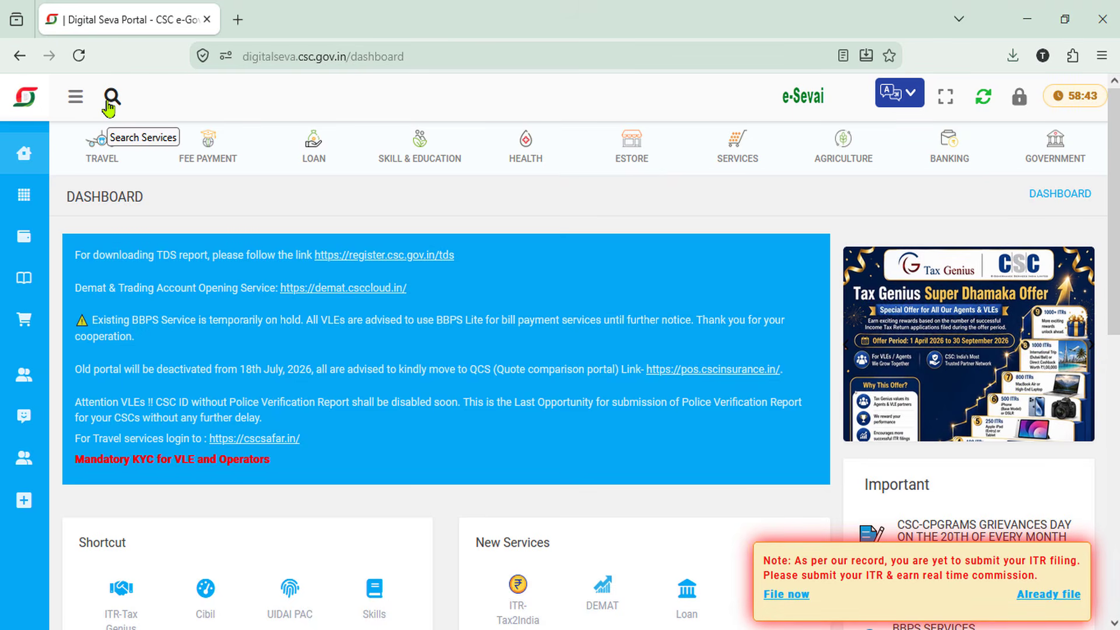
# Search the portal's services for 'lab' and launch Labour Certificate
pyautogui.click(112, 100)
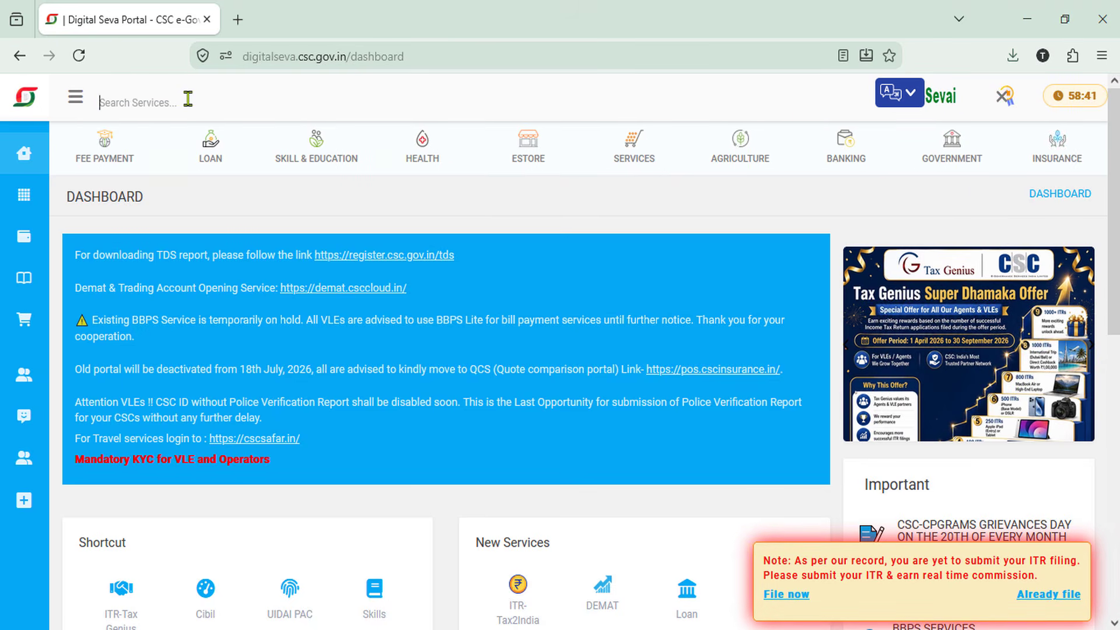
pyautogui.write('Iab')
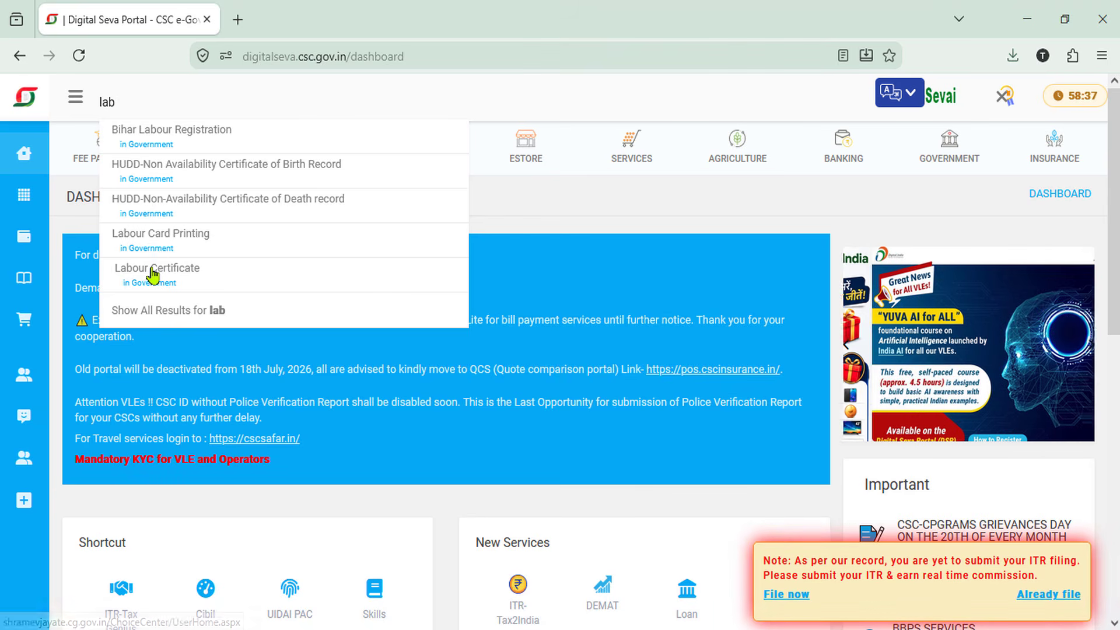
pyautogui.moveTo(94, 249)
pyautogui.mouseDown()
pyautogui.moveTo(140, 276)
pyautogui.moveTo(268, 290)
pyautogui.mouseUp()
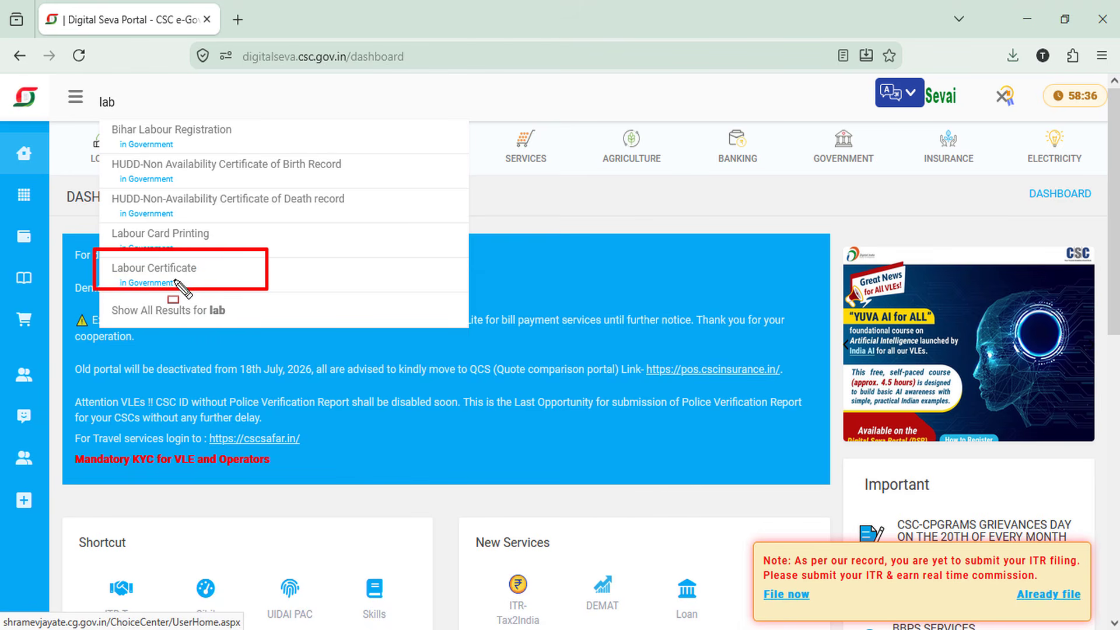
pyautogui.press('Escape')
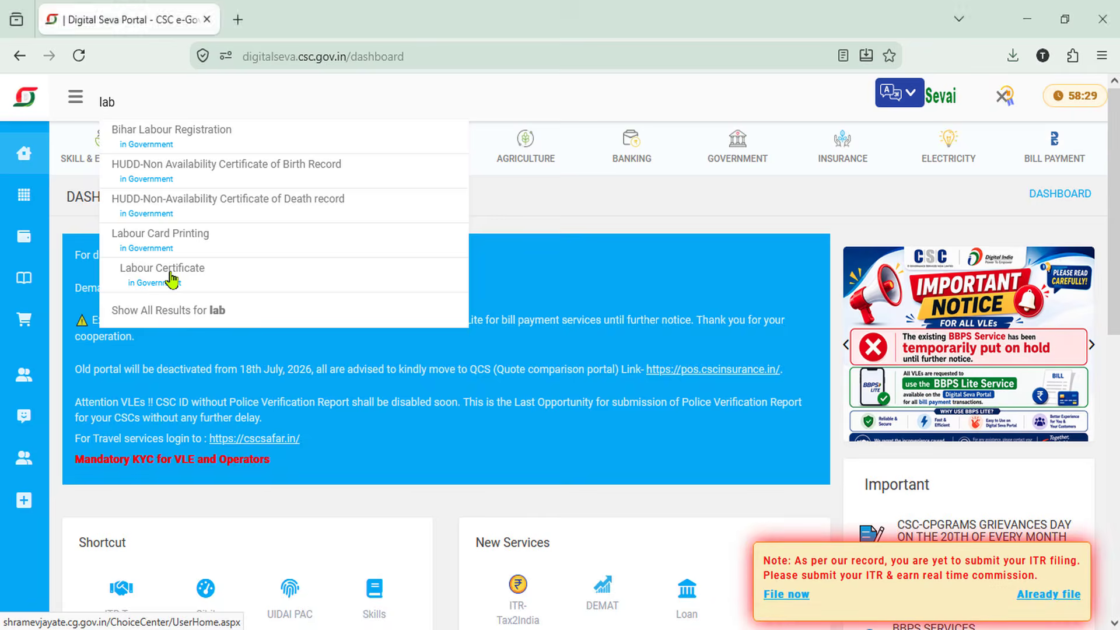
pyautogui.click(171, 275)
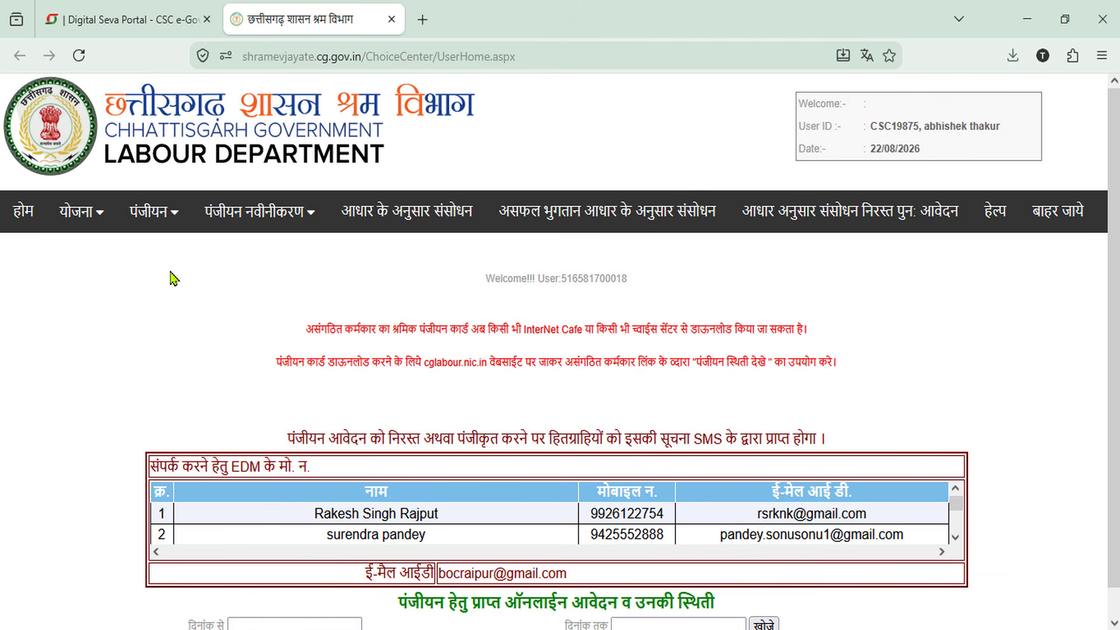
# Zoom the page to 110% and point to the पंजीयन नवीनीकरण menu for the renewal search
pyautogui.hotkey('ctrl', '+')
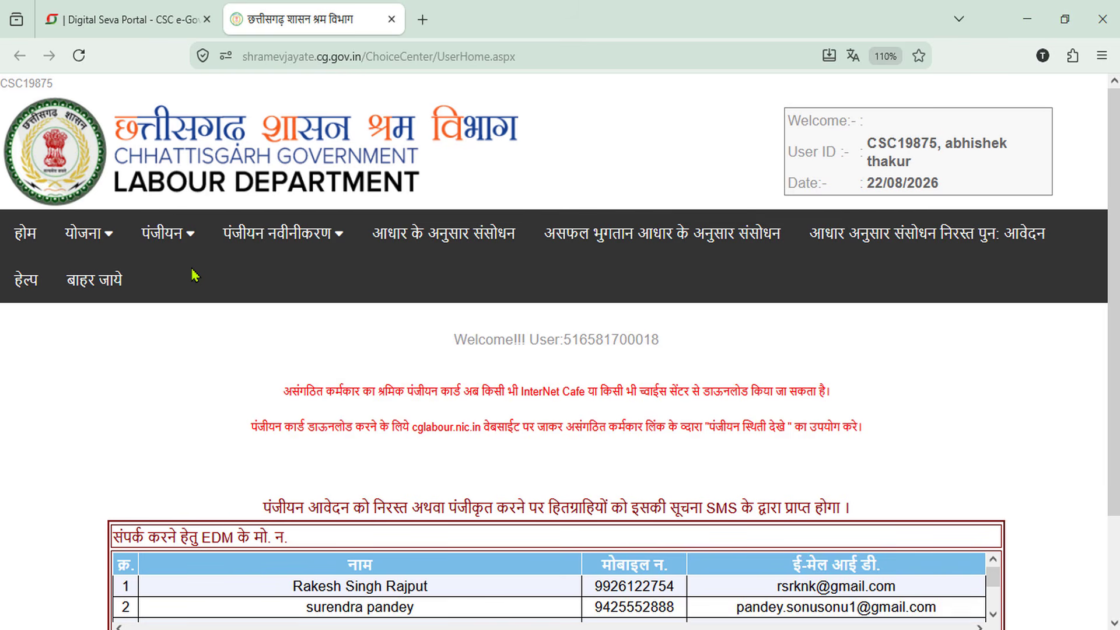
pyautogui.moveTo(226, 247)
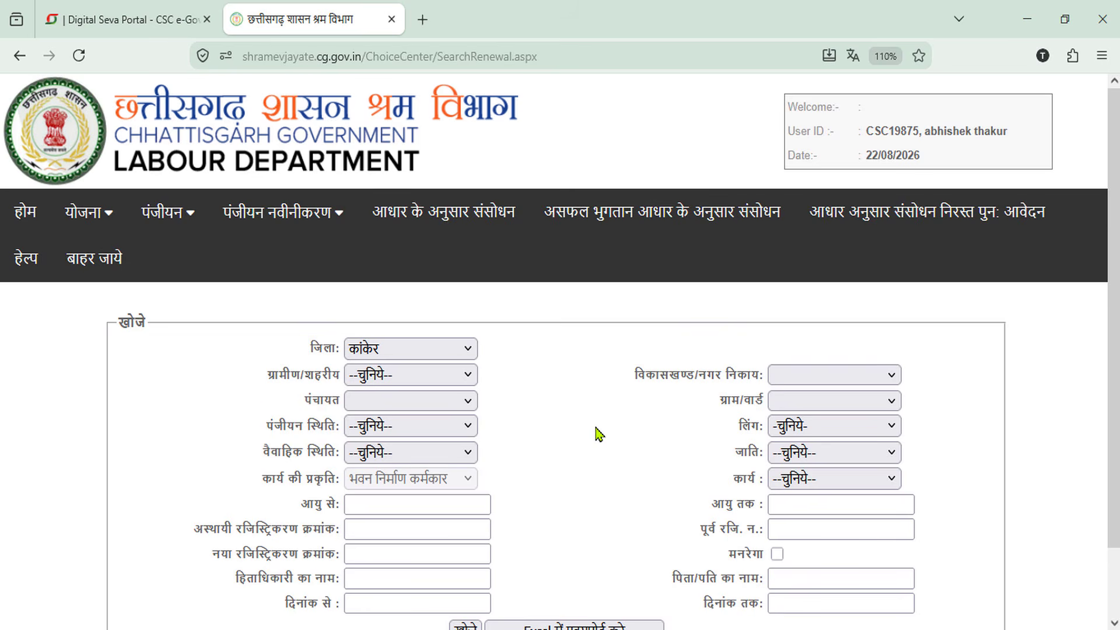
# Set the location filters: कांकेर, ग्रामीण, जनपद पंचायत कांकेर, पाण्डरवाही, गौरगांव
pyautogui.scroll(-1, 600, 435)
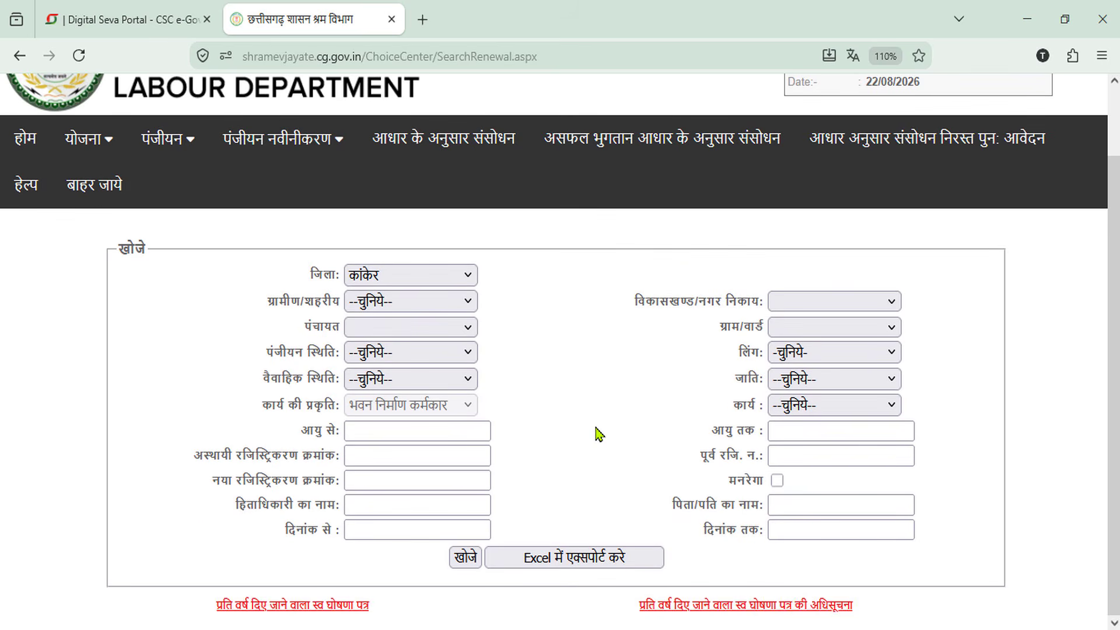
pyautogui.click(439, 277)
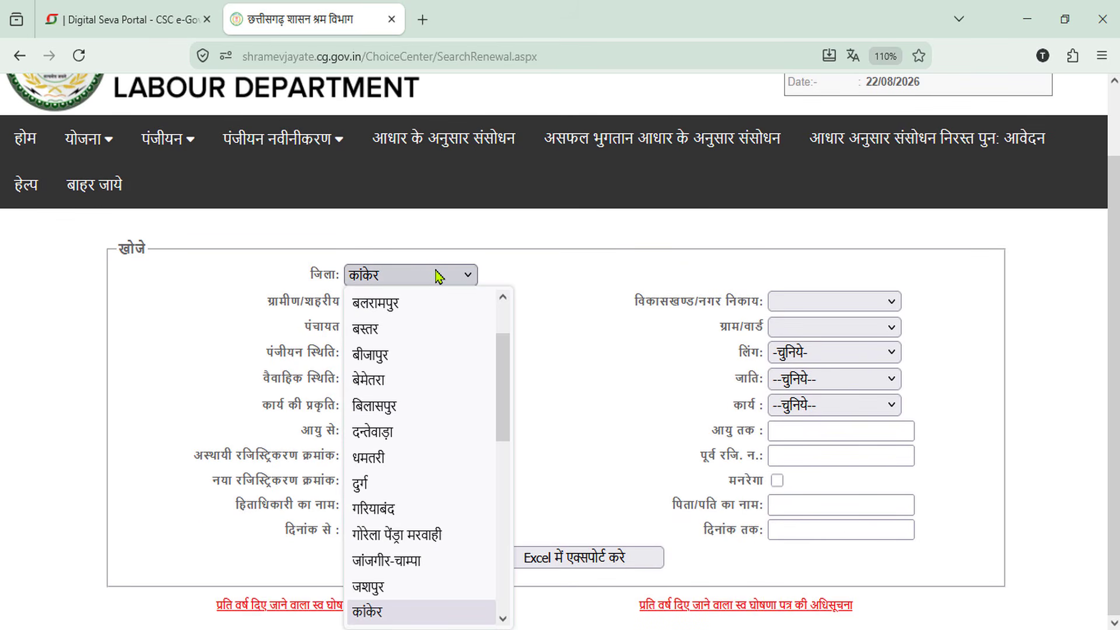
pyautogui.click(396, 617)
pyautogui.click(433, 306)
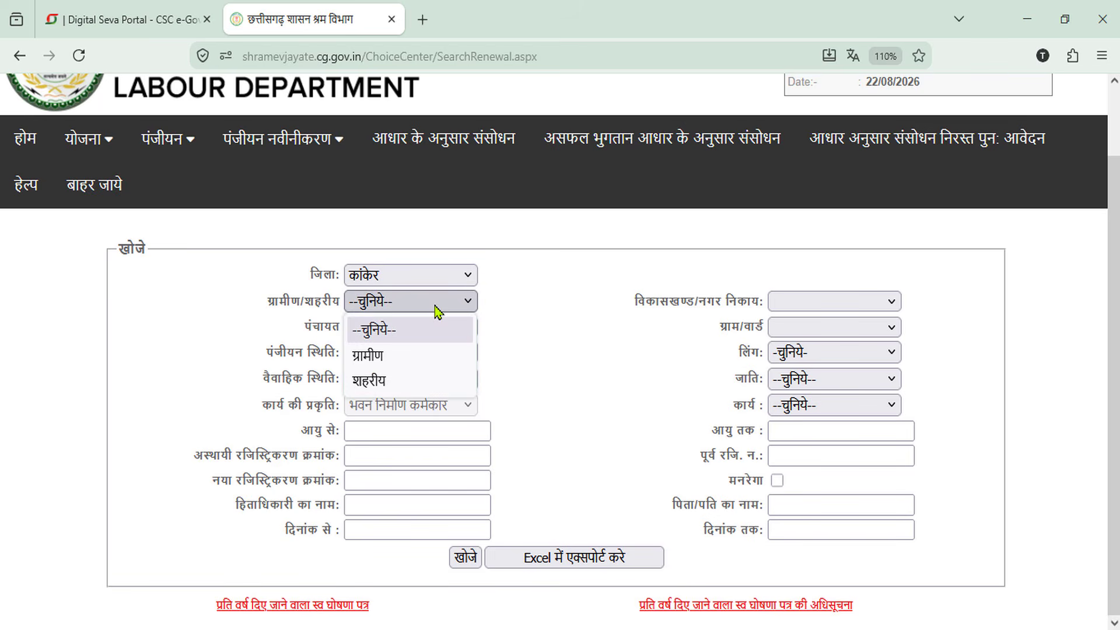
pyautogui.click(399, 355)
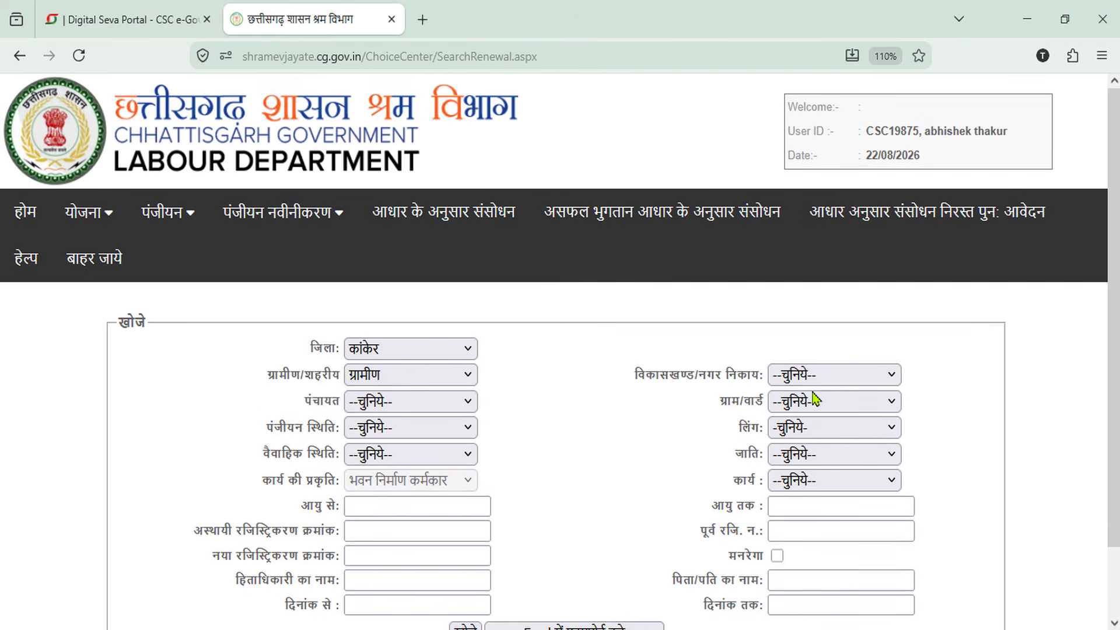
pyautogui.click(838, 379)
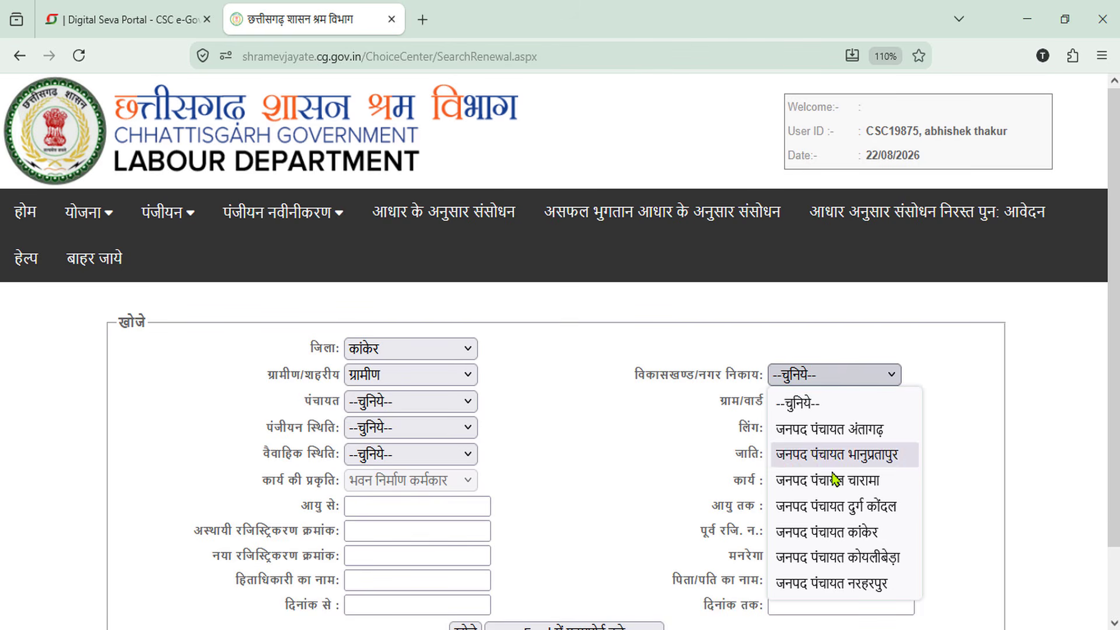
pyautogui.click(834, 532)
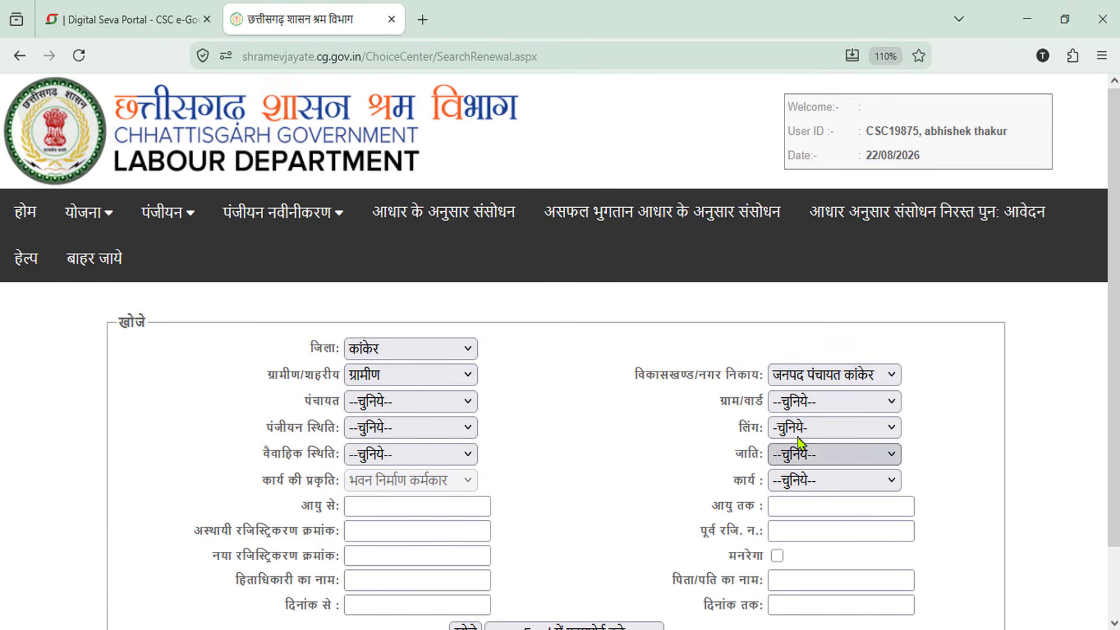
pyautogui.click(435, 404)
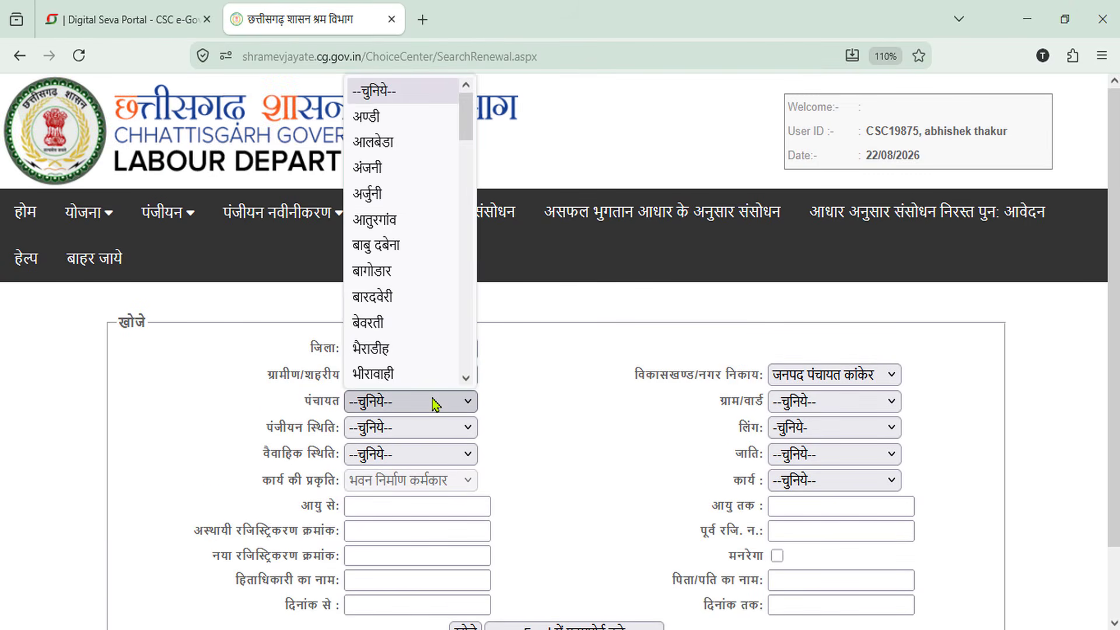
pyautogui.moveTo(465, 117); pyautogui.dragTo(483, 317)
pyautogui.click(430, 302)
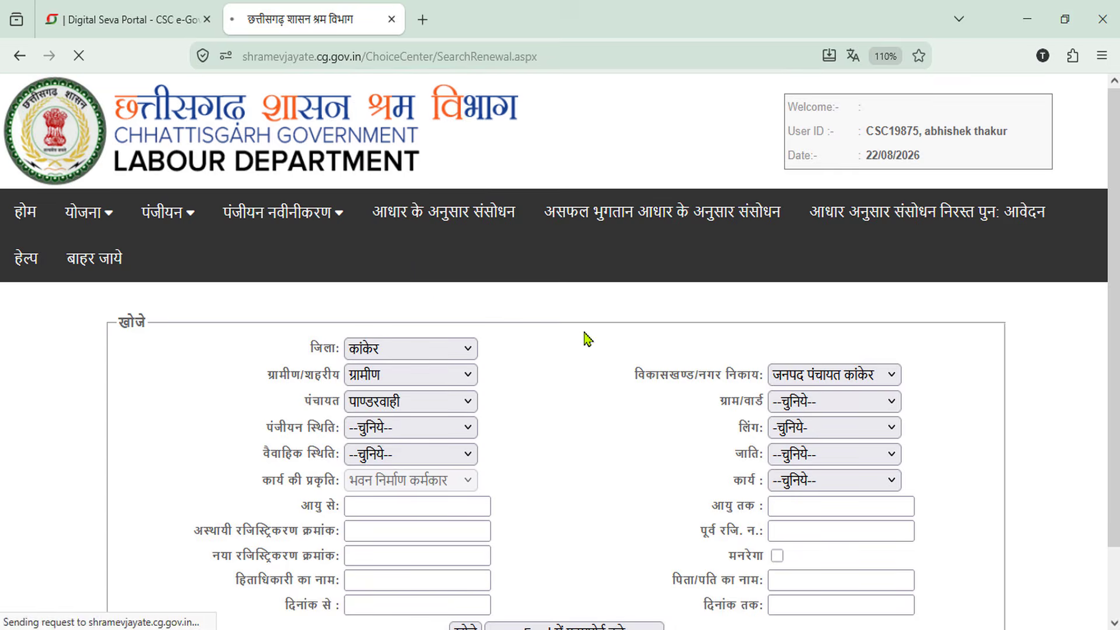
pyautogui.click(825, 410)
pyautogui.click(820, 454)
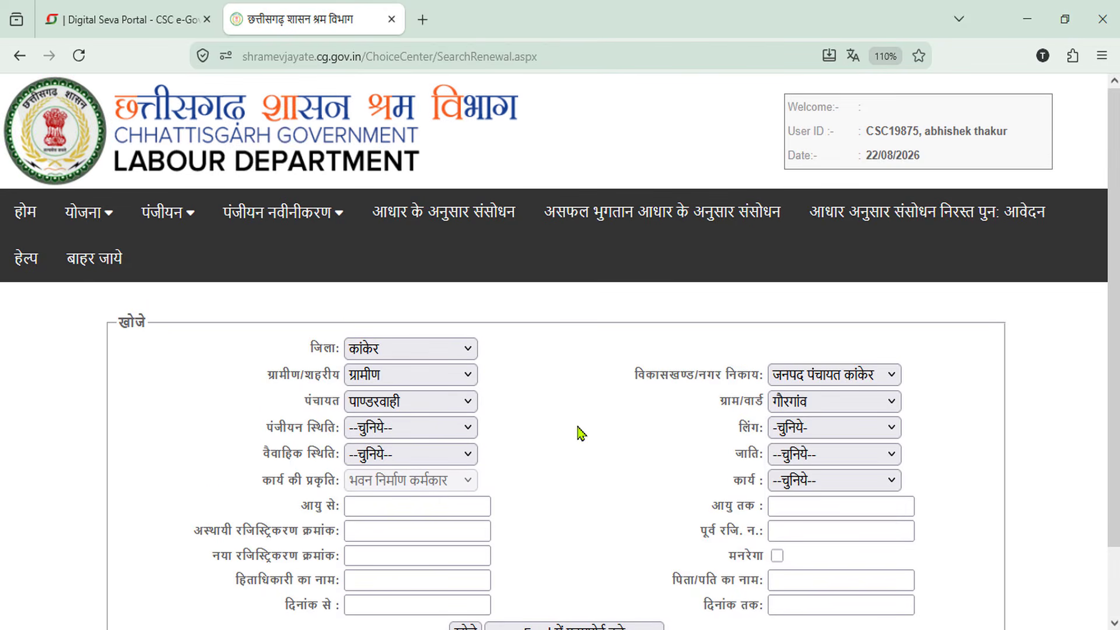
# Filter workers by रजिस्टर्ड, पुरुष, विवाहित, अन्य पिछड़ा वर्ग and मजदूर (रेजा, कुली)
pyautogui.click(453, 430)
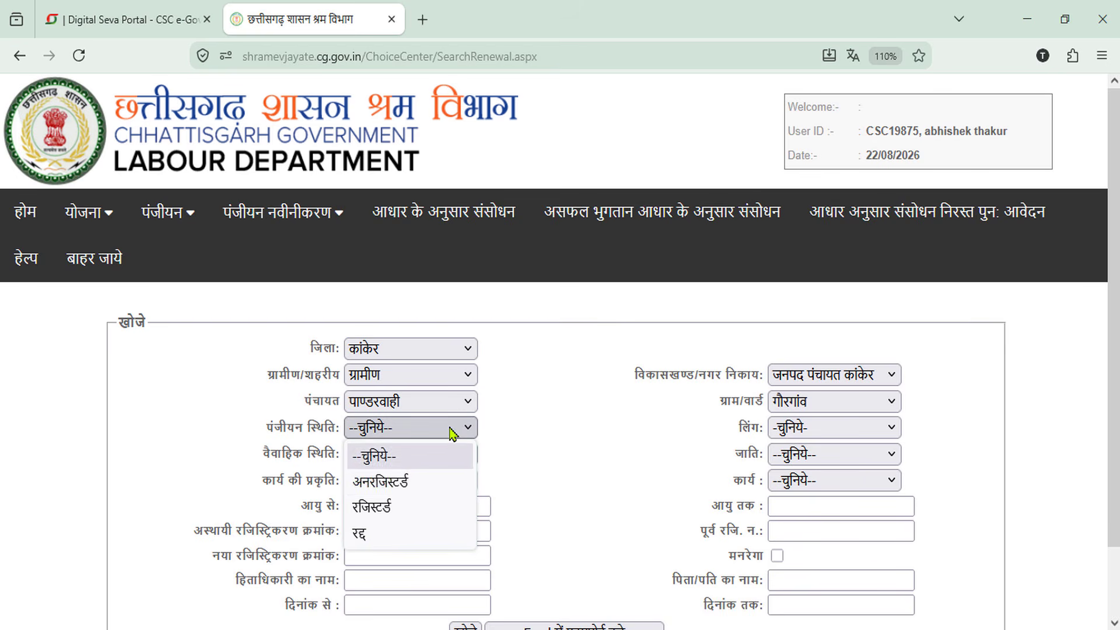
pyautogui.click(386, 509)
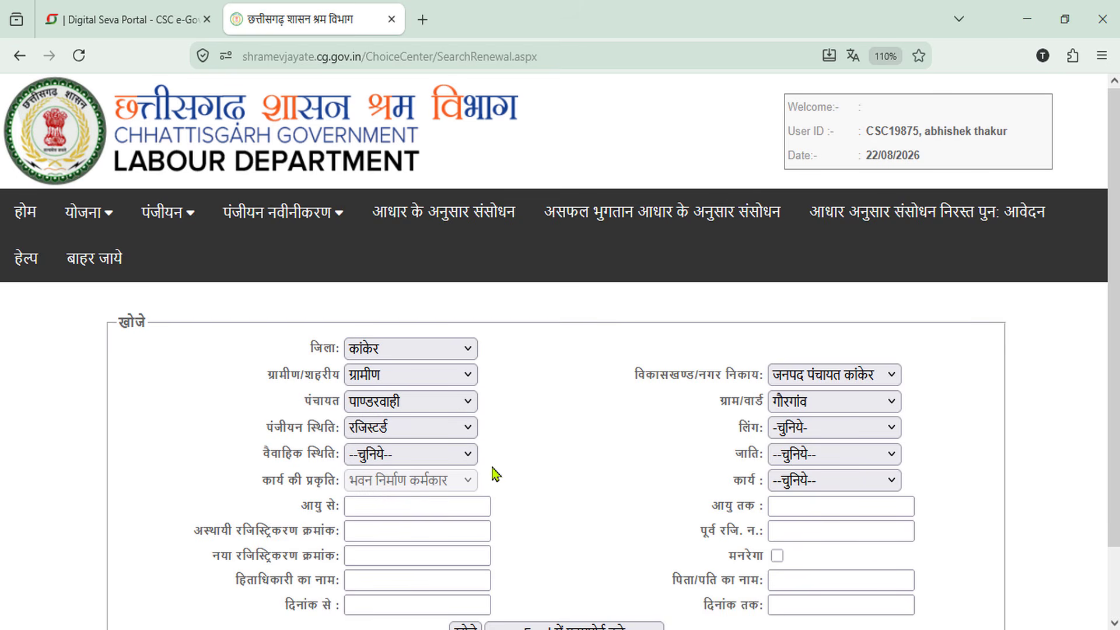
pyautogui.click(820, 432)
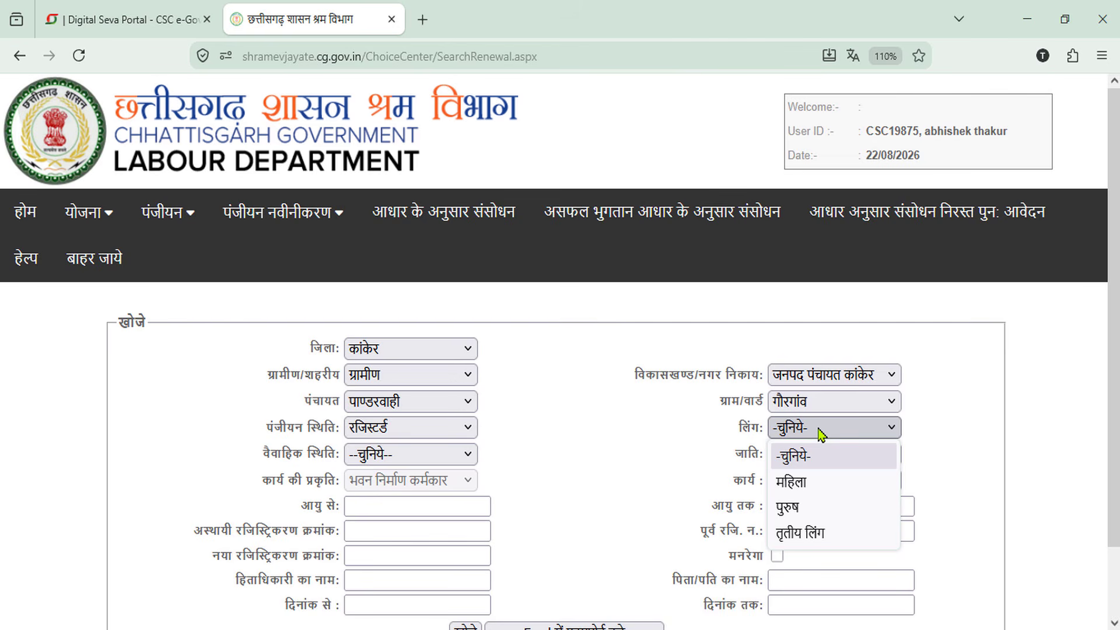
pyautogui.click(790, 507)
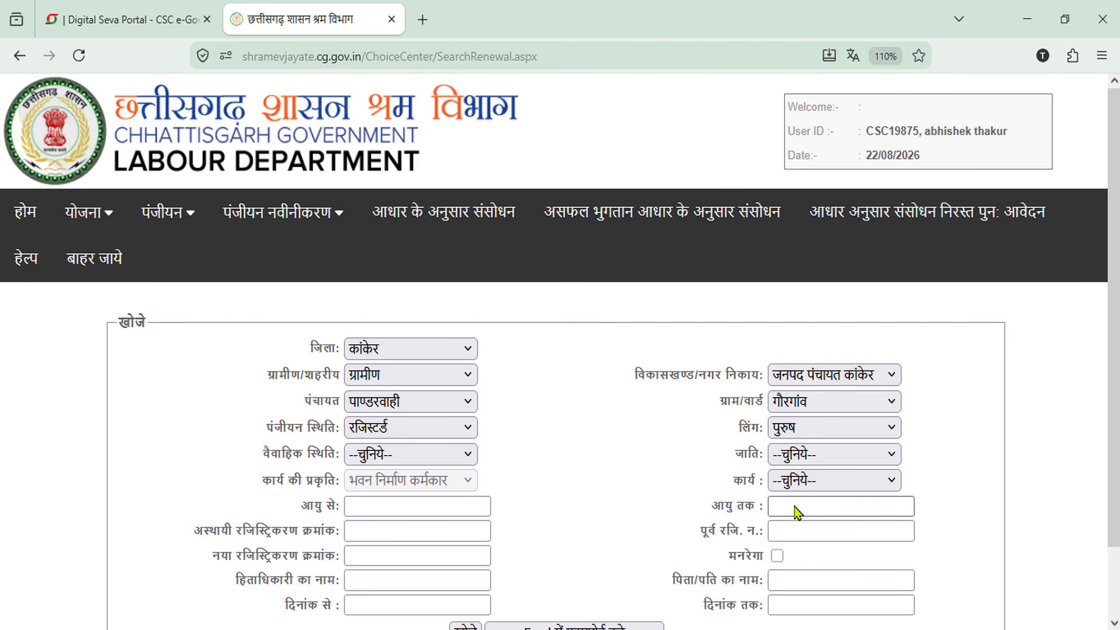
pyautogui.click(436, 459)
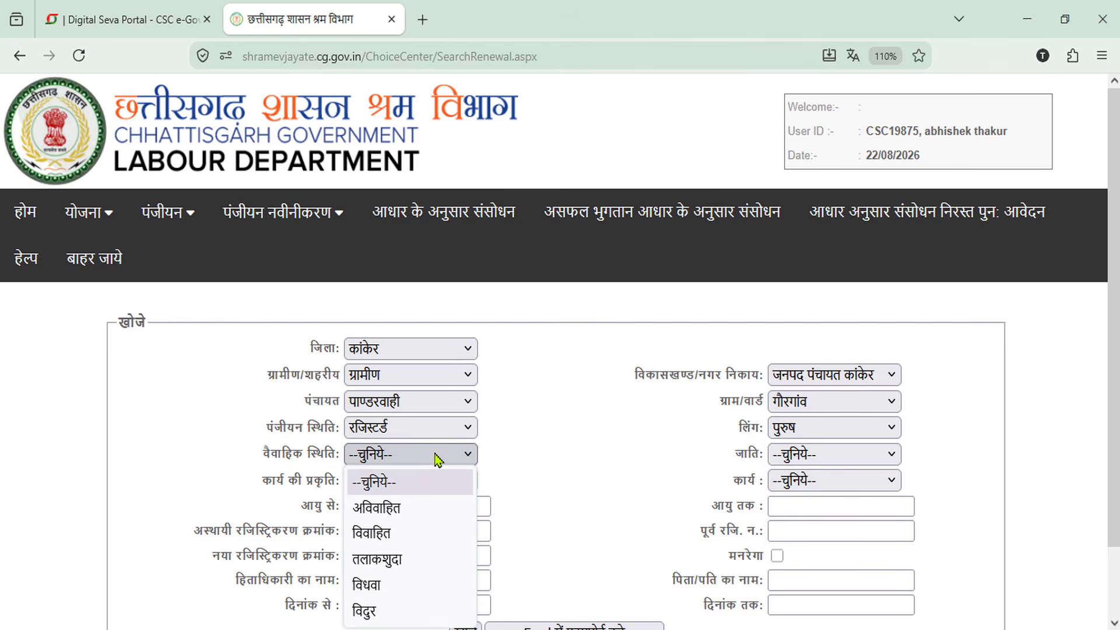
pyautogui.click(408, 533)
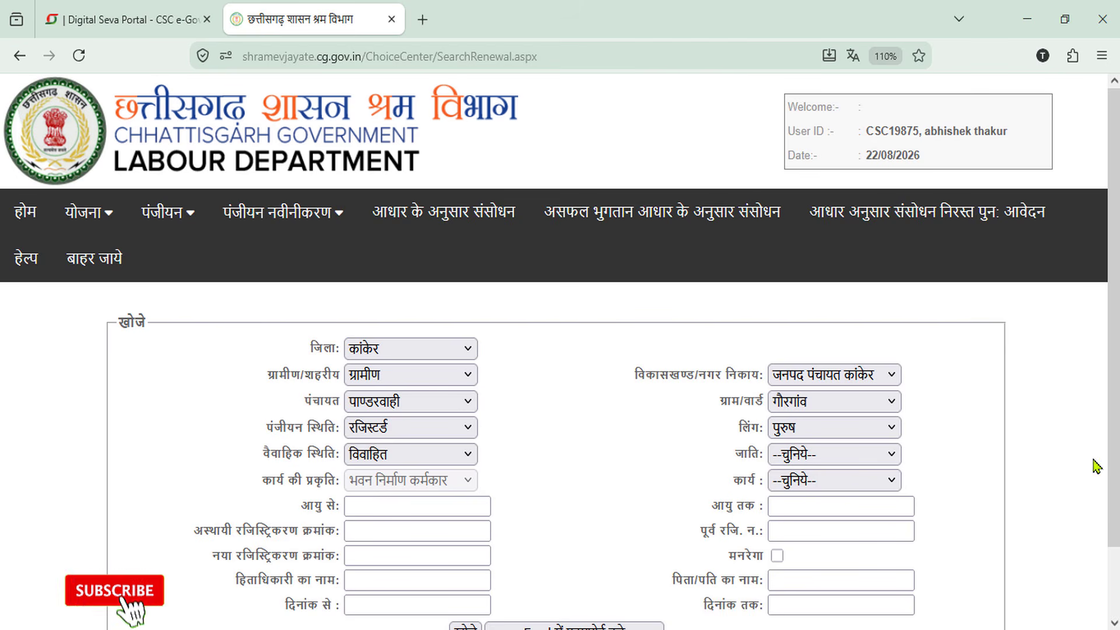
pyautogui.scroll(-2, 1092, 463)
pyautogui.scroll(-1, 1053, 542)
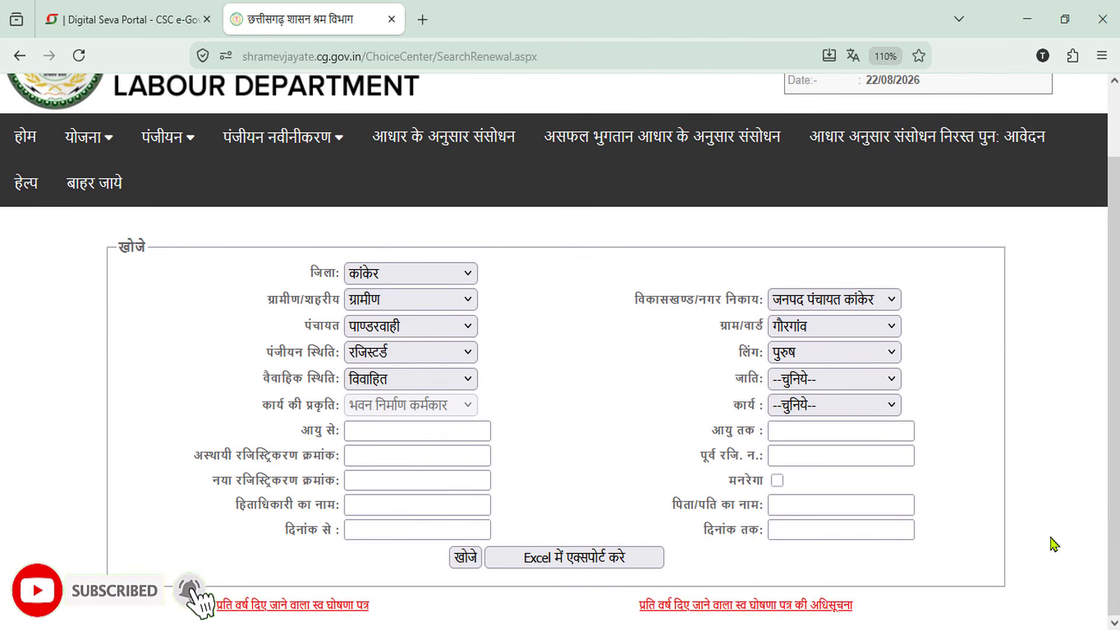
pyautogui.click(832, 386)
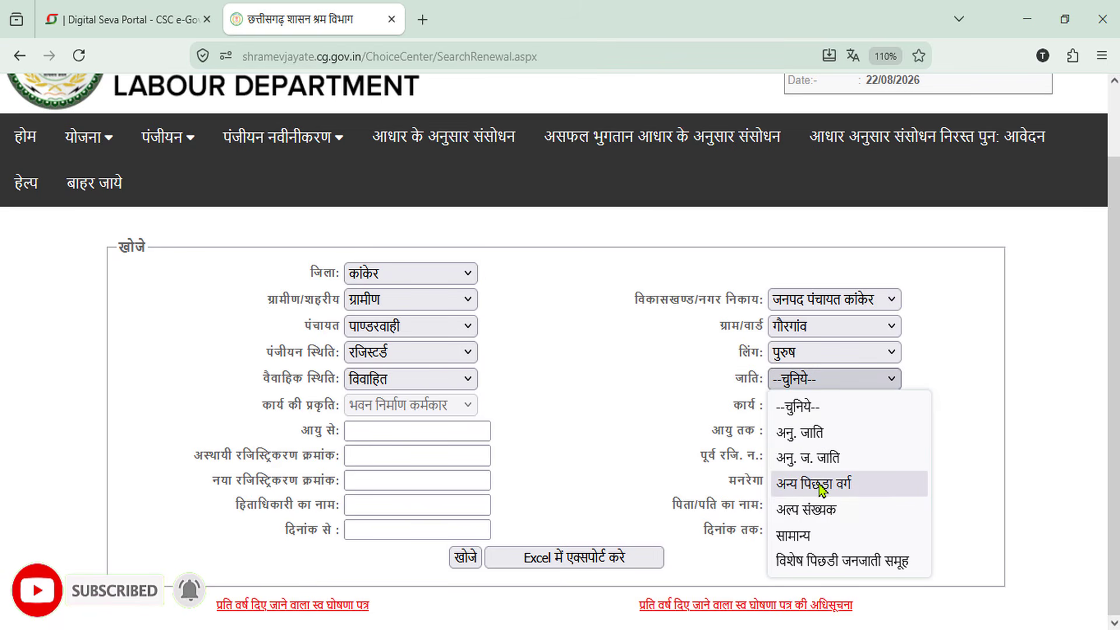
pyautogui.click(822, 489)
pyautogui.click(833, 407)
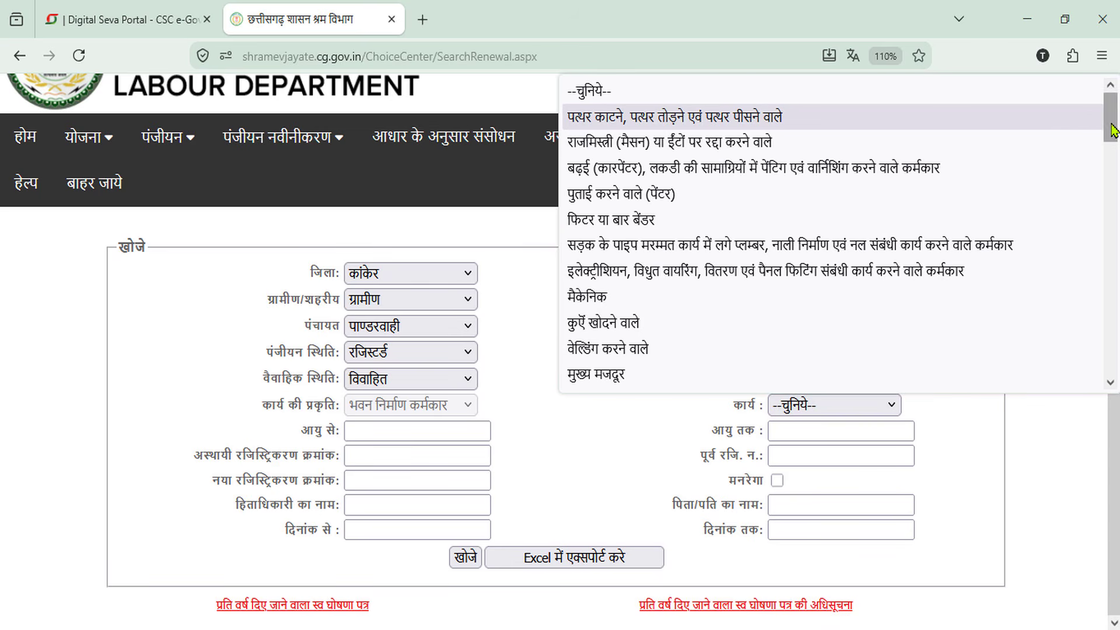
pyautogui.moveTo(1111, 120); pyautogui.dragTo(1109, 300)
pyautogui.click(667, 285)
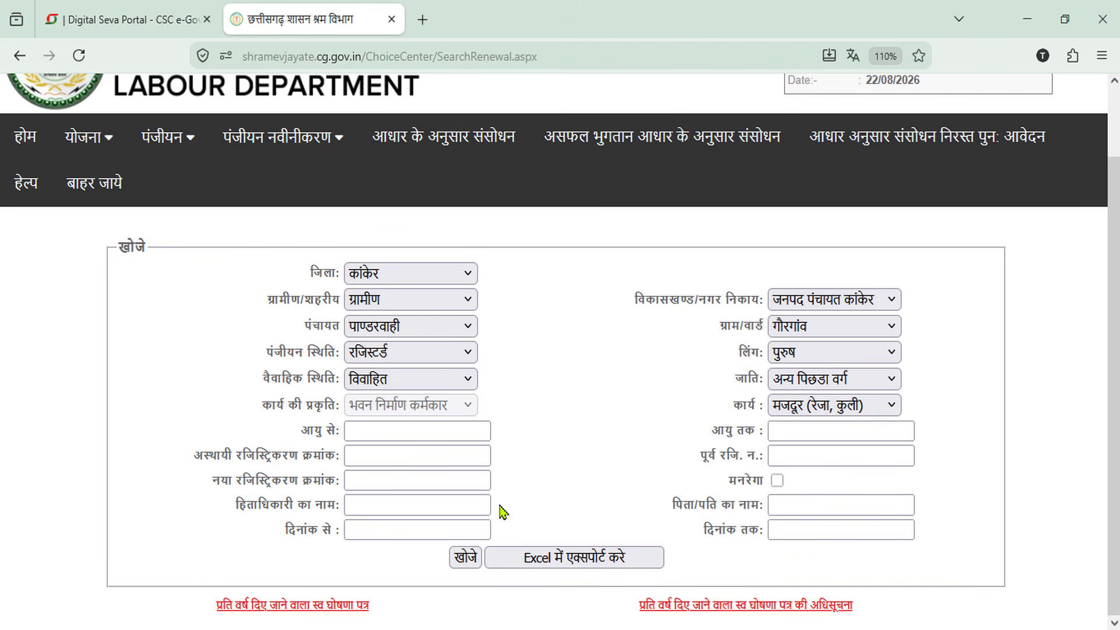
# Set the दिनांक से start date to 1/1/2018
pyautogui.click(356, 530)
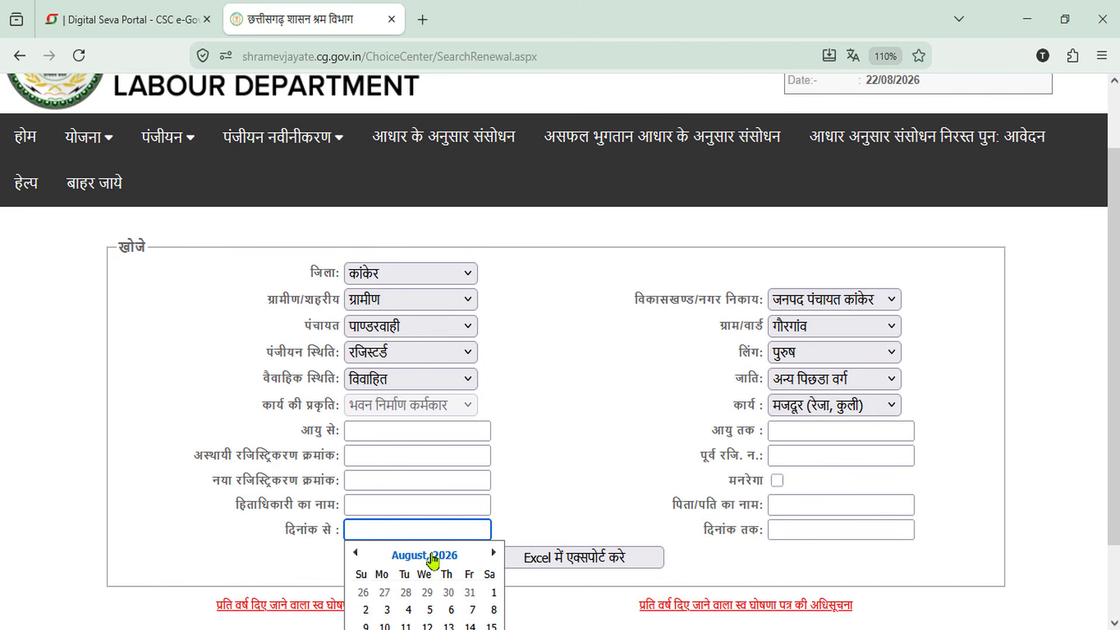
pyautogui.moveTo(1103, 370); pyautogui.dragTo(1103, 440)
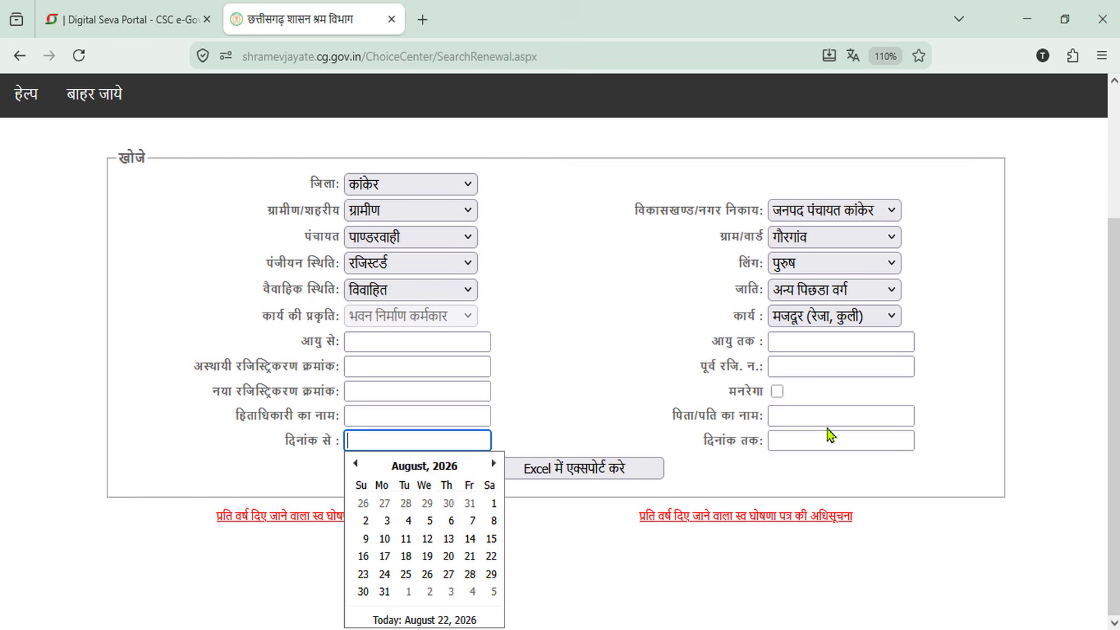
pyautogui.click(427, 469)
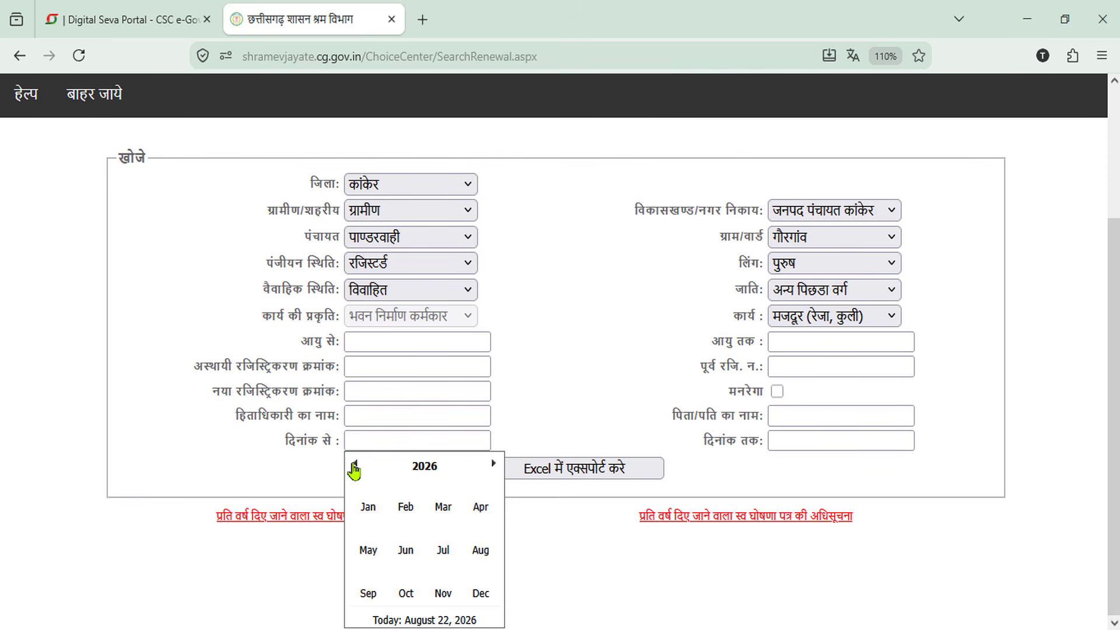
pyautogui.doubleClick(354, 465)
pyautogui.click(355, 465)
pyautogui.click(355, 465)
pyautogui.click(355, 465)
pyautogui.click(355, 465)
pyautogui.click(355, 465)
pyautogui.click(355, 465)
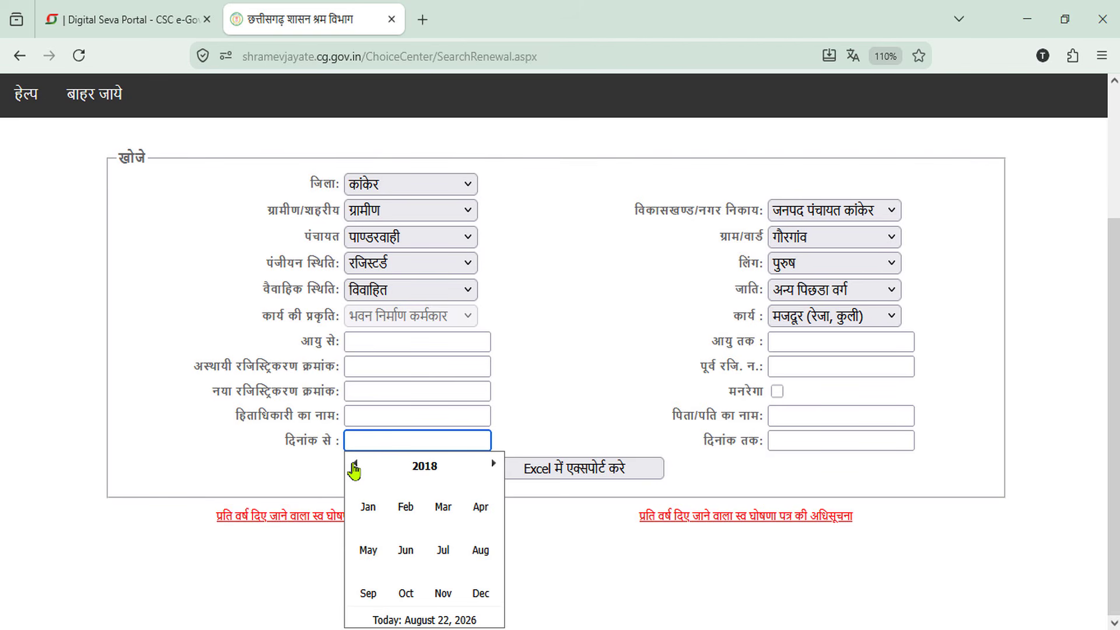
pyautogui.click(369, 506)
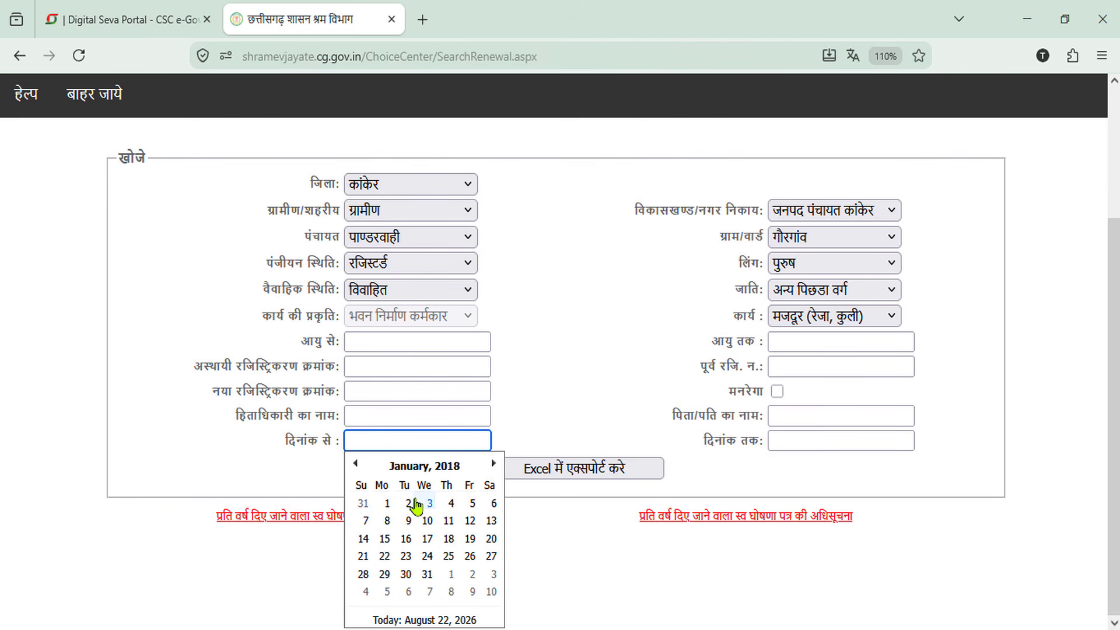
pyautogui.click(387, 503)
# Set the दिनांक तक end date to 1/8/2026
pyautogui.click(815, 532)
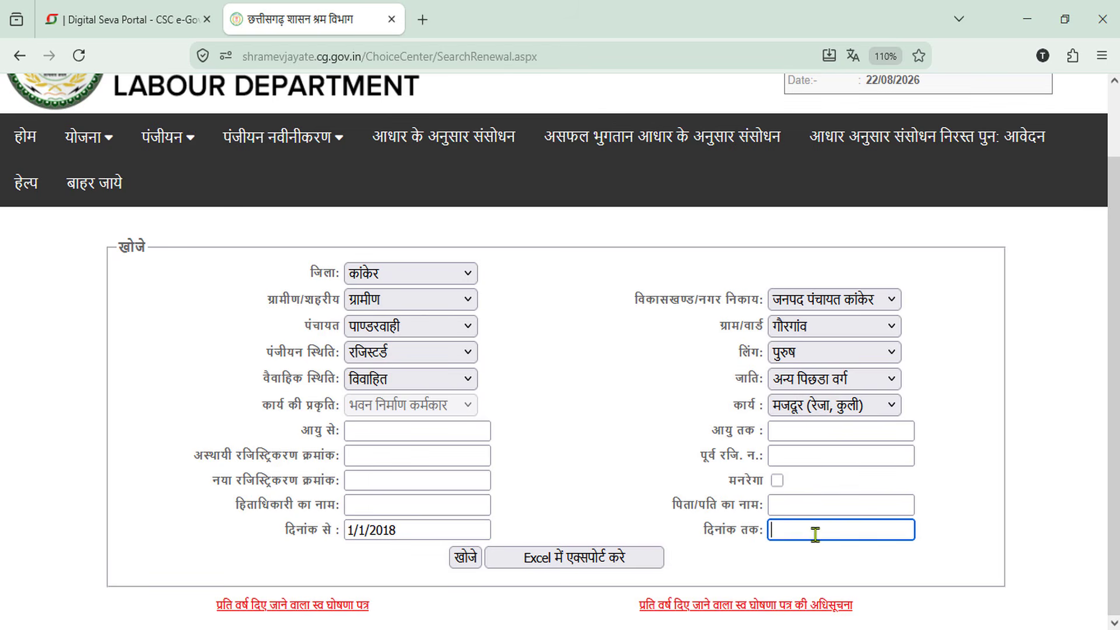
pyautogui.click(917, 602)
pyautogui.click(1028, 509)
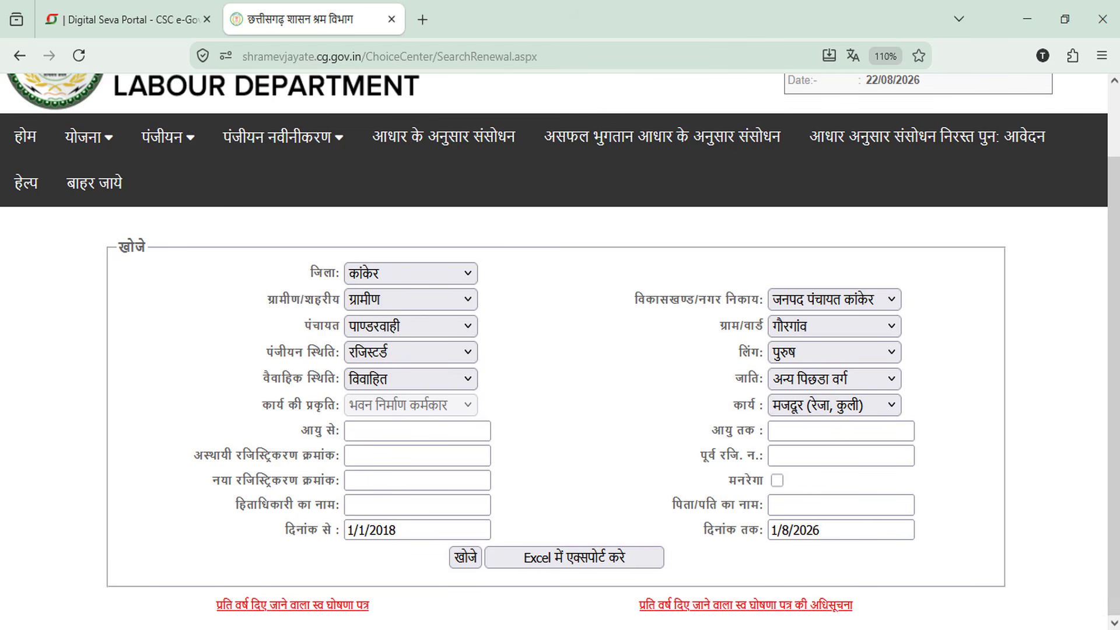
# Run the खोजे search and review the single matching worker record in the results table
pyautogui.click(465, 559)
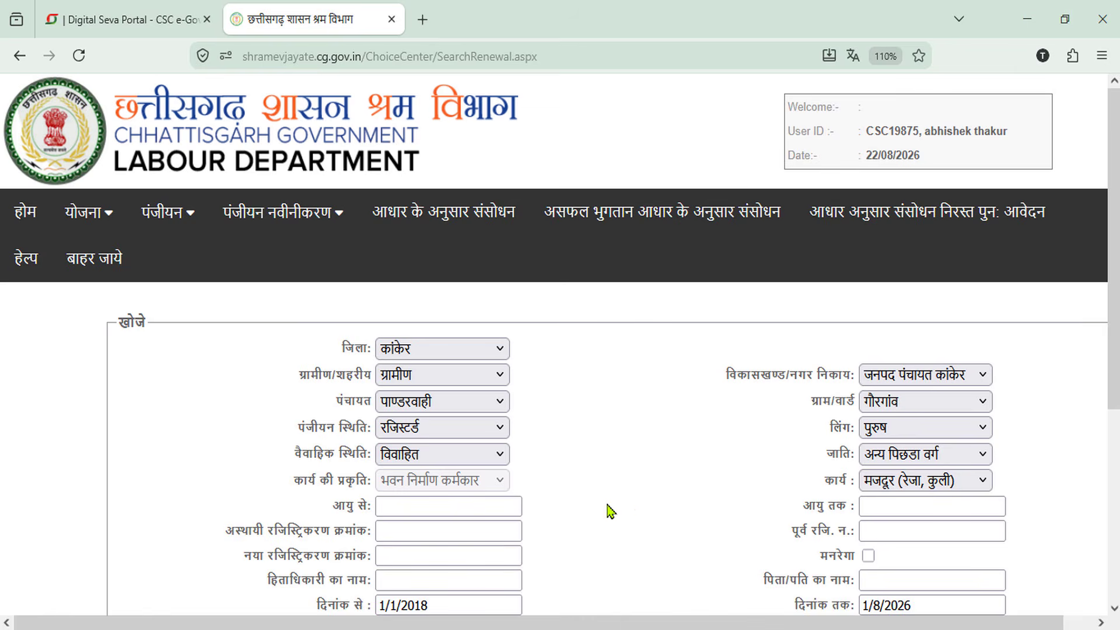
pyautogui.scroll(-5, 633, 506)
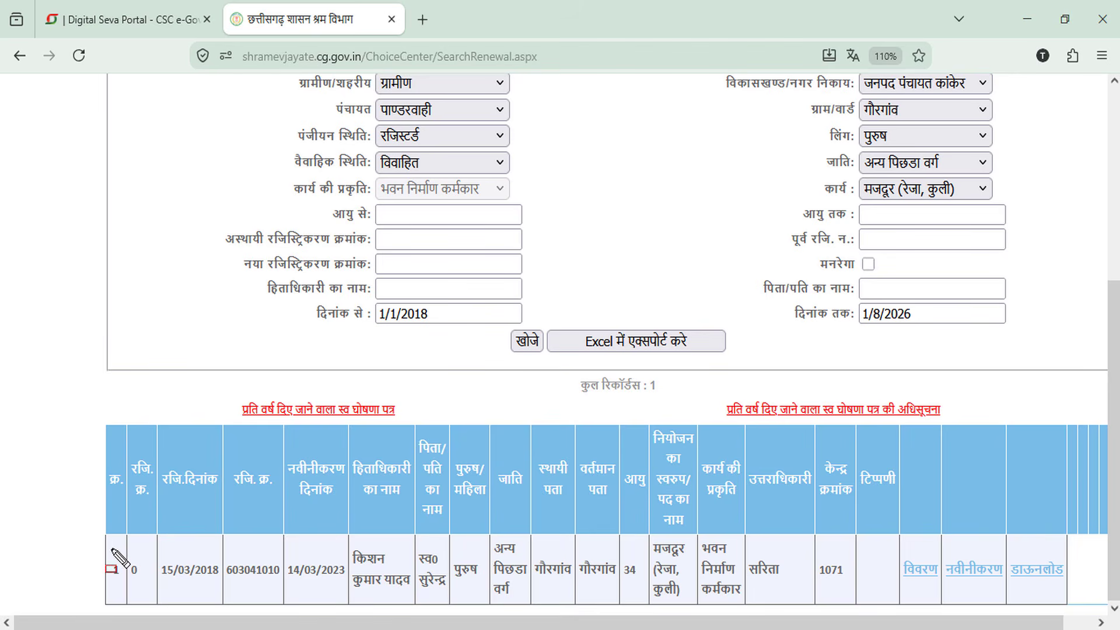
pyautogui.moveTo(112, 550)
pyautogui.mouseDown()
pyautogui.moveTo(230, 587)
pyautogui.moveTo(292, 585)
pyautogui.moveTo(300, 573)
pyautogui.moveTo(349, 585)
pyautogui.mouseUp()
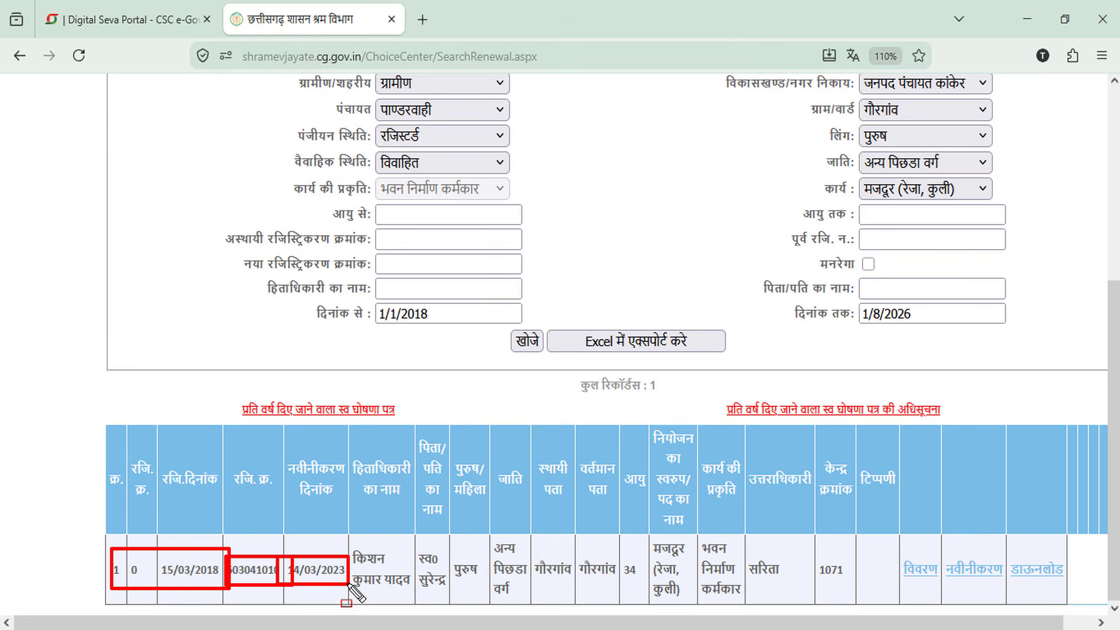
pyautogui.press('Escape')
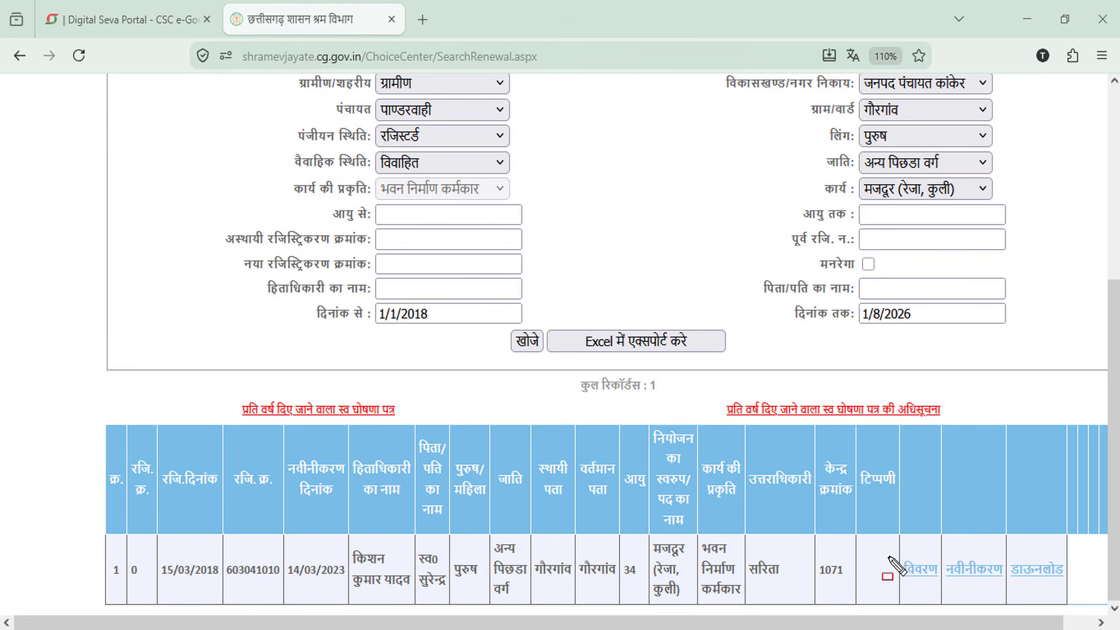
pyautogui.moveTo(887, 549); pyautogui.dragTo(941, 592)
pyautogui.moveTo(939, 548); pyautogui.dragTo(1007, 588)
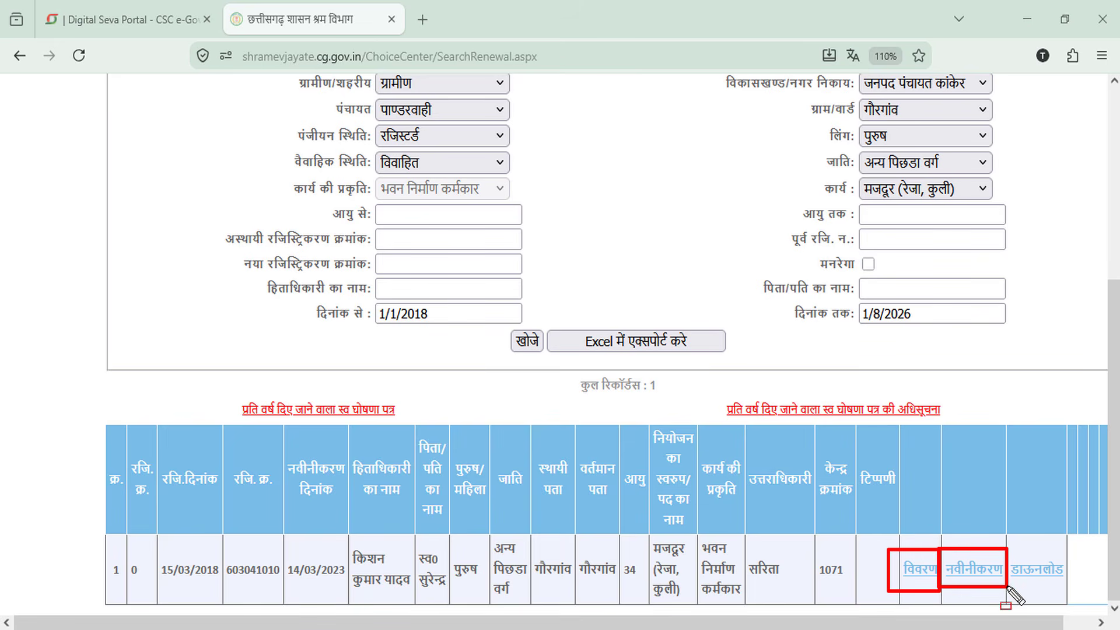
pyautogui.moveTo(1001, 547); pyautogui.dragTo(1075, 586)
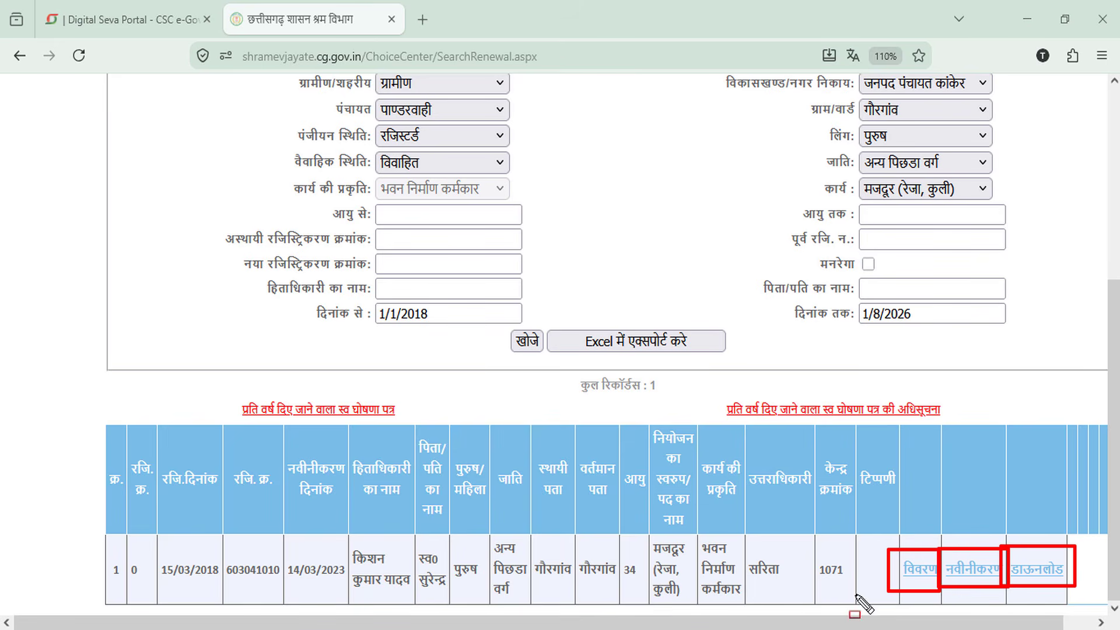
pyautogui.moveTo(343, 538)
pyautogui.mouseDown()
pyautogui.moveTo(628, 598)
pyautogui.moveTo(862, 604)
pyautogui.mouseUp()
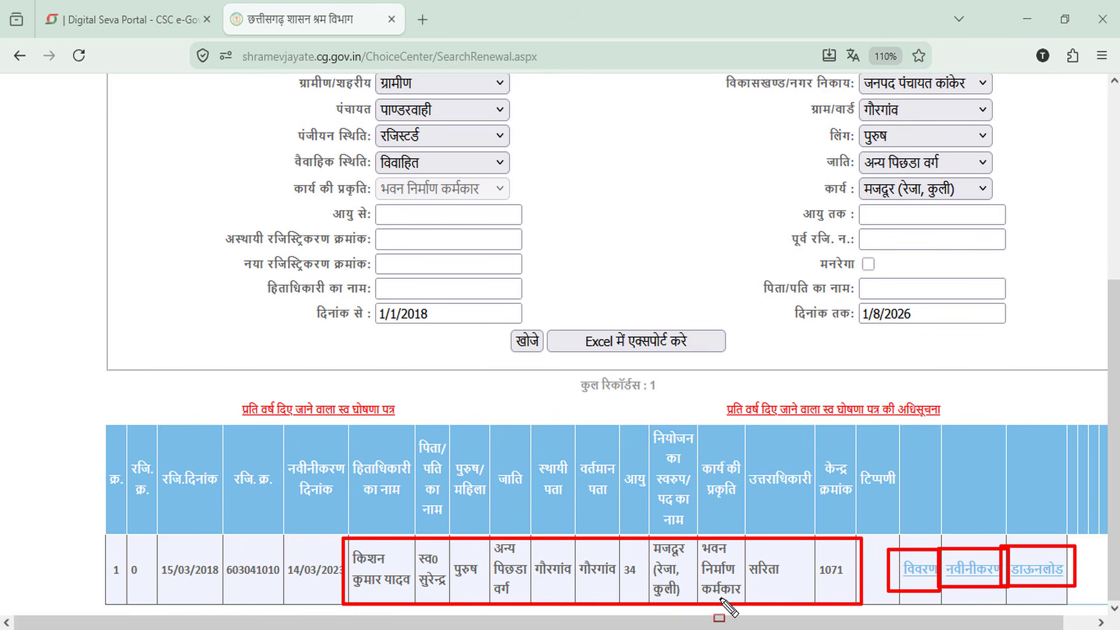
pyautogui.press('Escape')
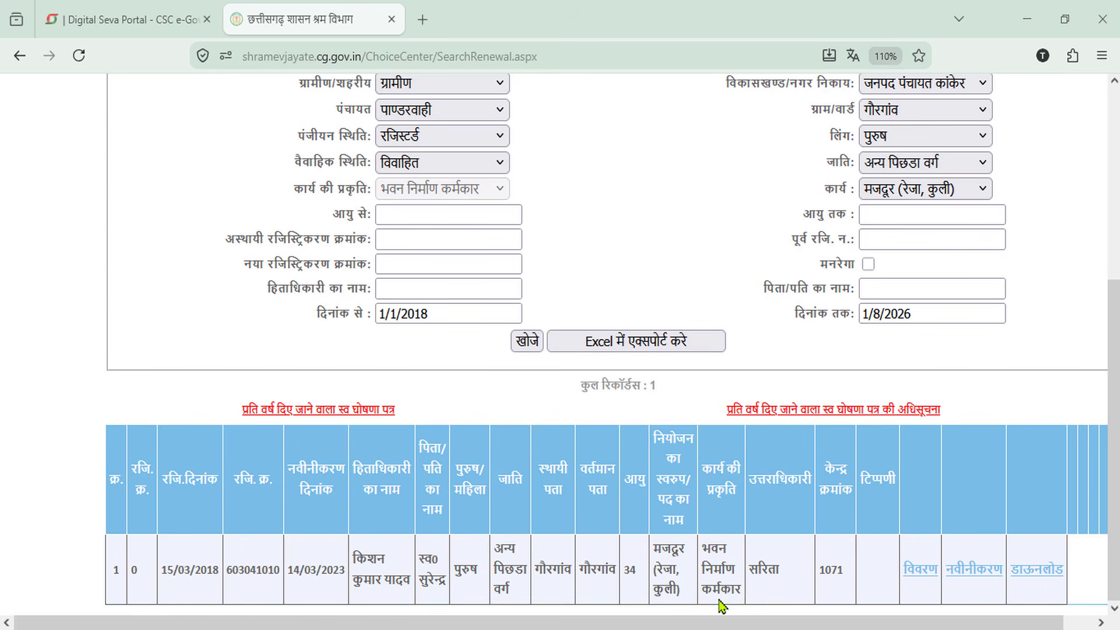
# Open the नवीनीकरण renewal form for the found worker and go to the भाग-1 details
pyautogui.click(973, 574)
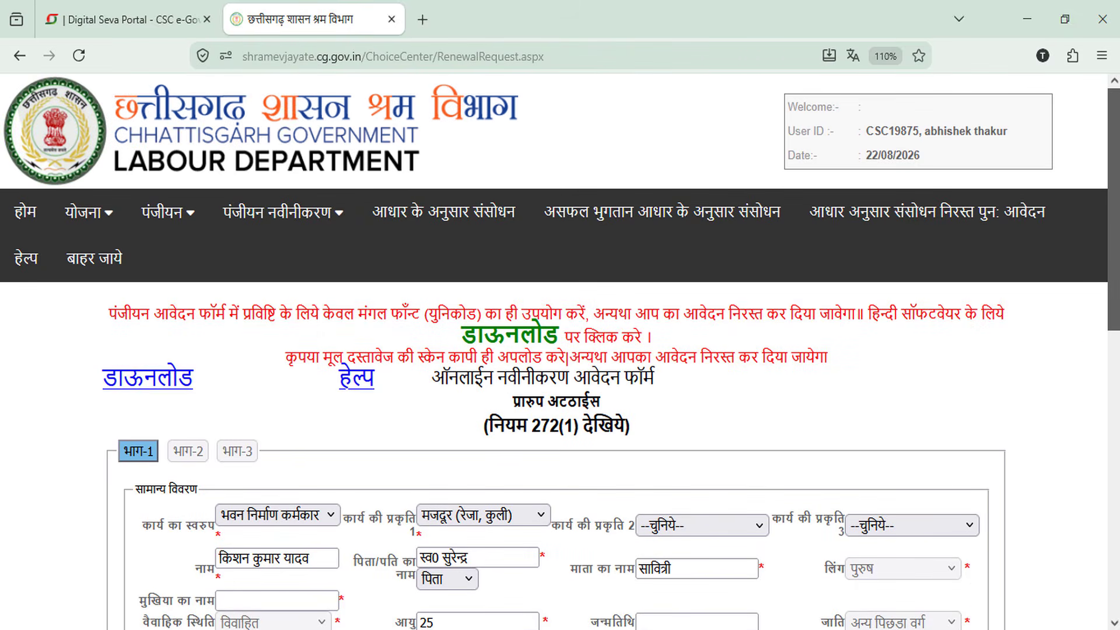
pyautogui.scroll(-3, 1100, 308)
pyautogui.scroll(-1, 837, 367)
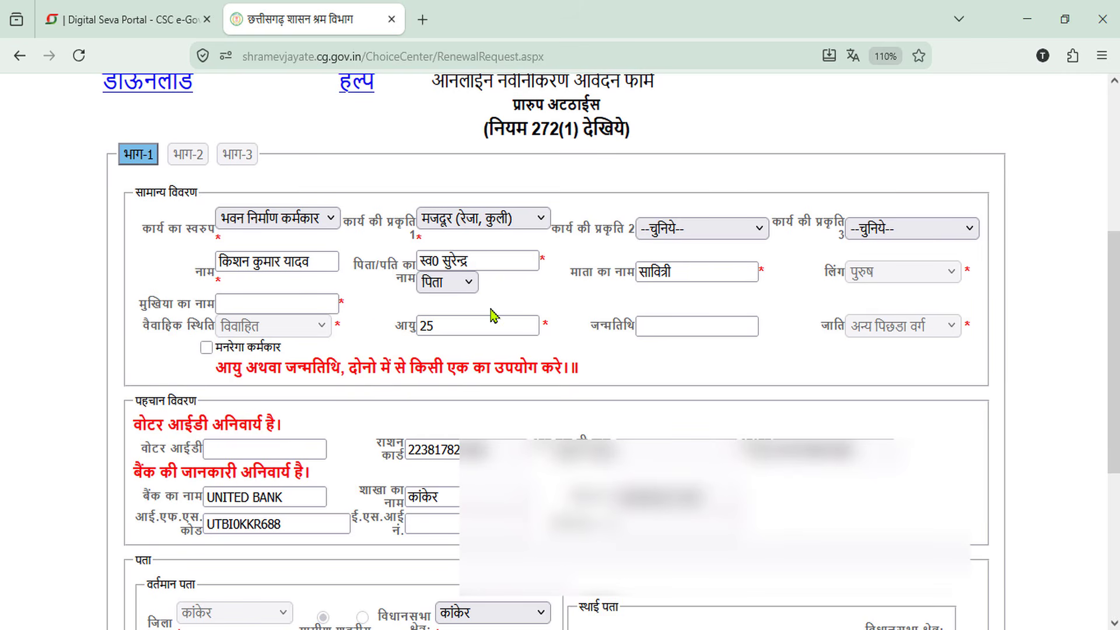
pyautogui.click(302, 301)
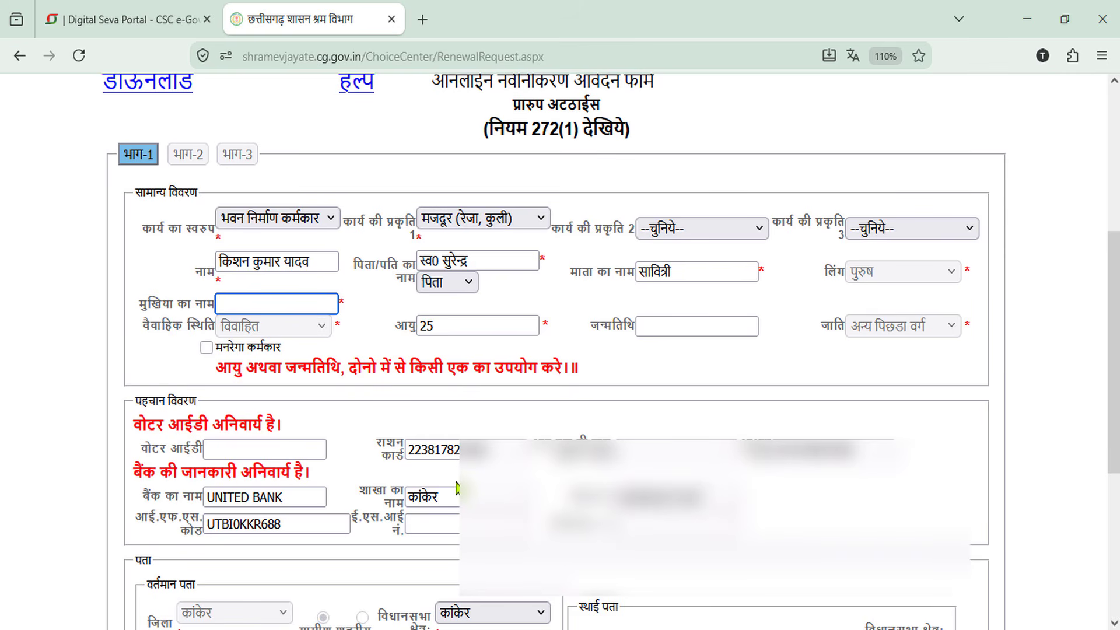
# Enter सावित्री as the head of family name using Hindi transliteration
pyautogui.press('super+space')
pyautogui.press('super+space')
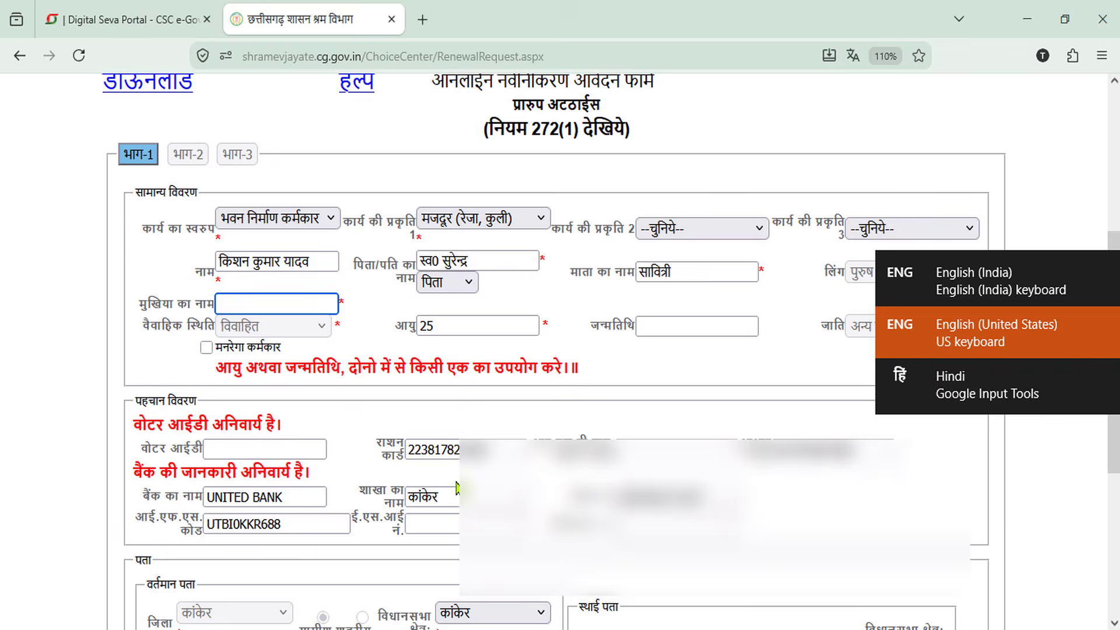
pyautogui.write('savitri')
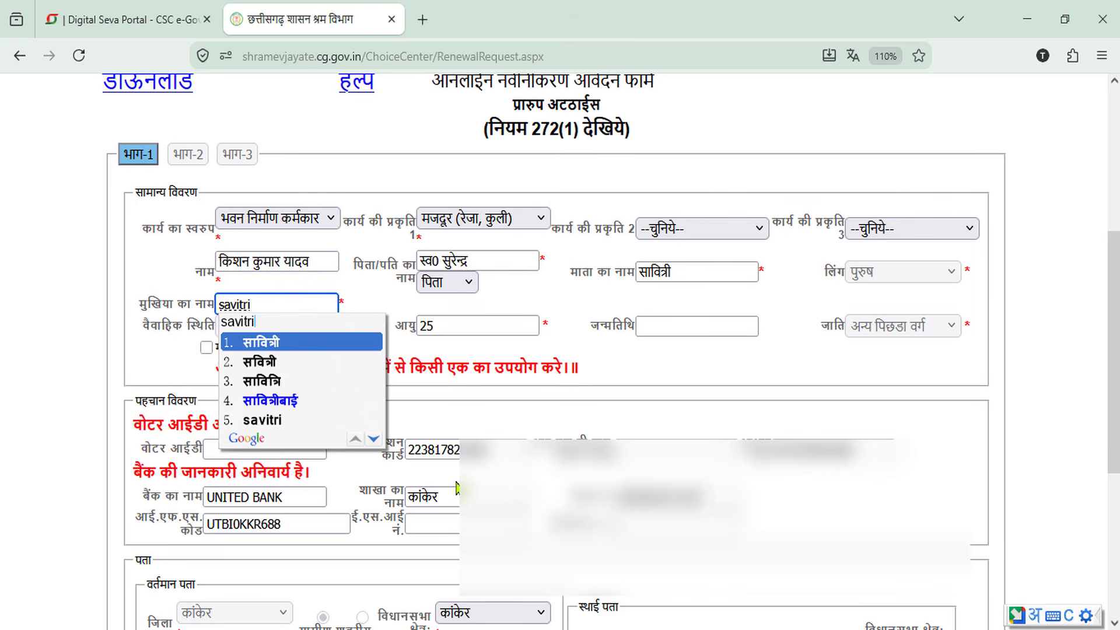
pyautogui.press('Return')
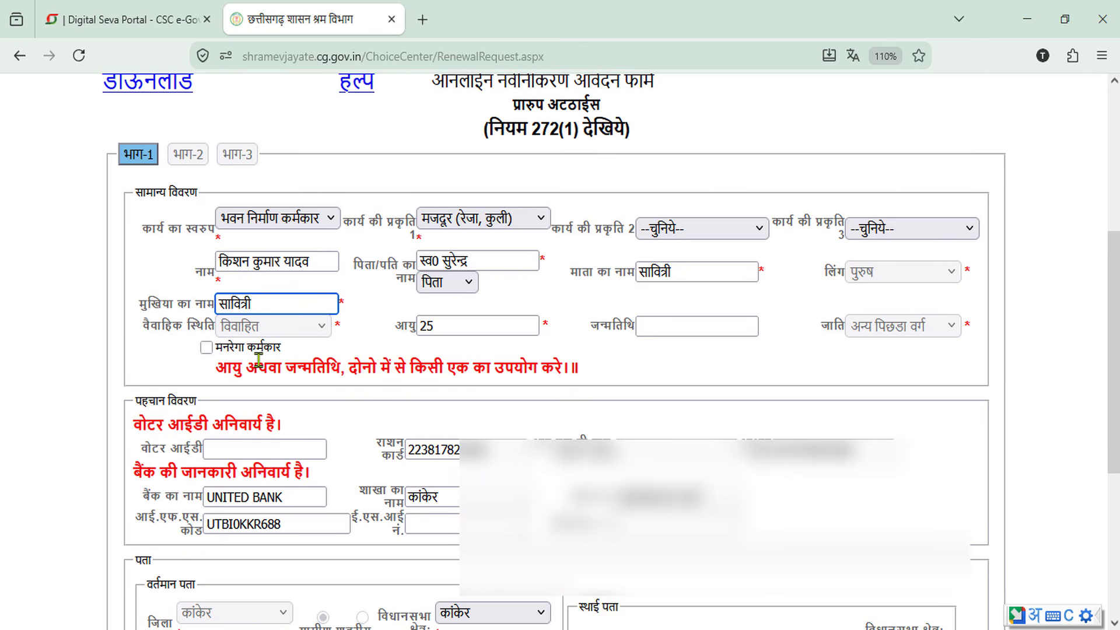
pyautogui.scroll(-3, 498, 406)
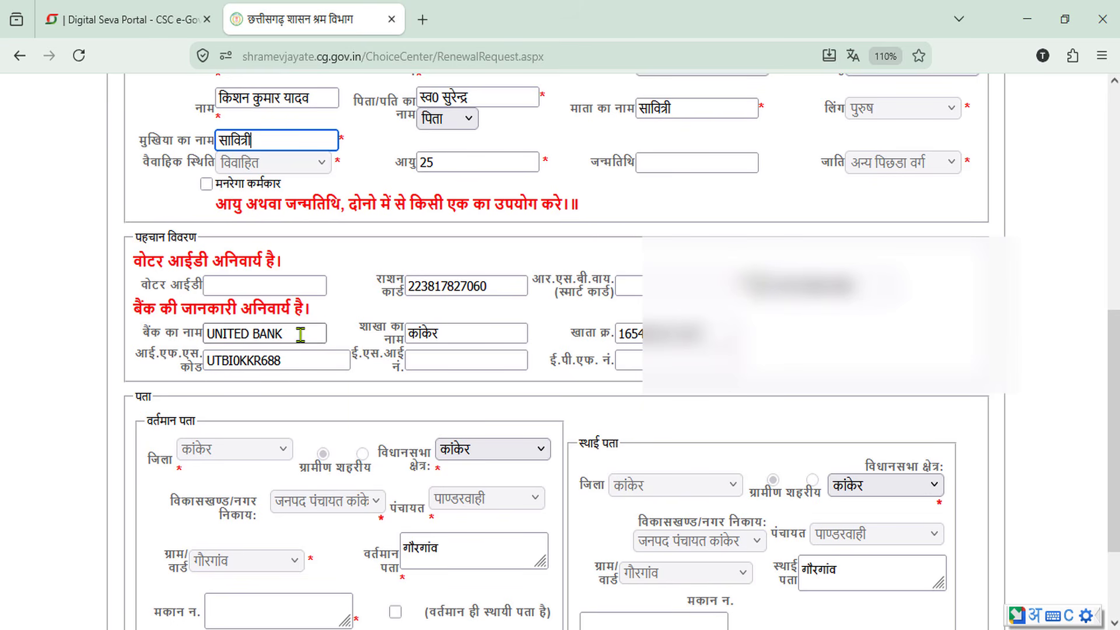
# Set the bank name to Punjab National Bank and the IFSC code to PUNB0610600
pyautogui.moveTo(295, 328); pyautogui.dragTo(183, 337)
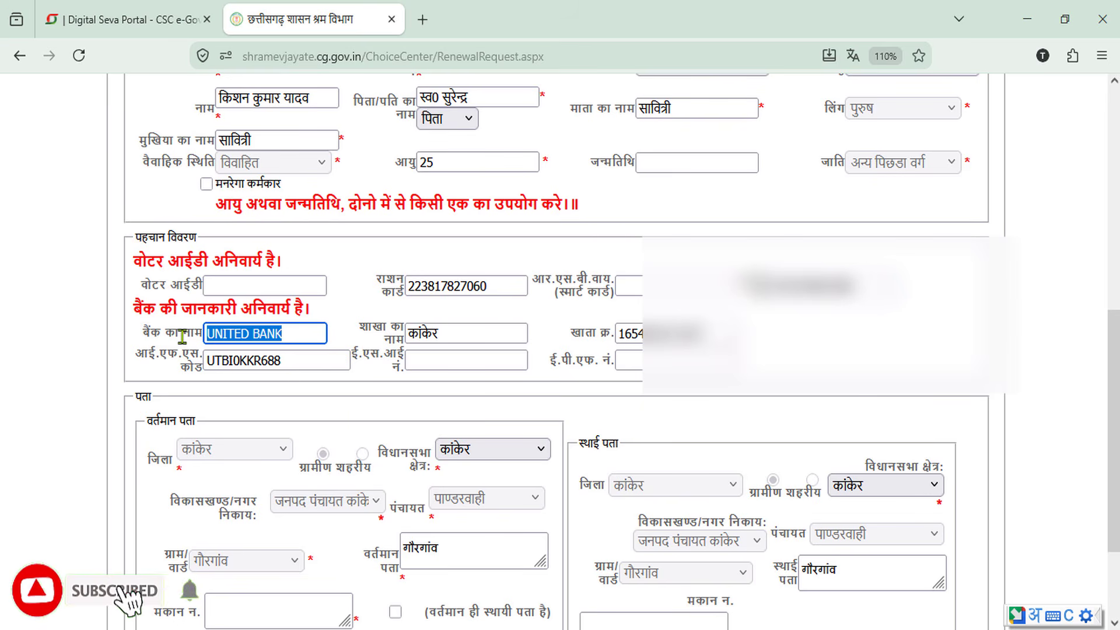
pyautogui.write('p')
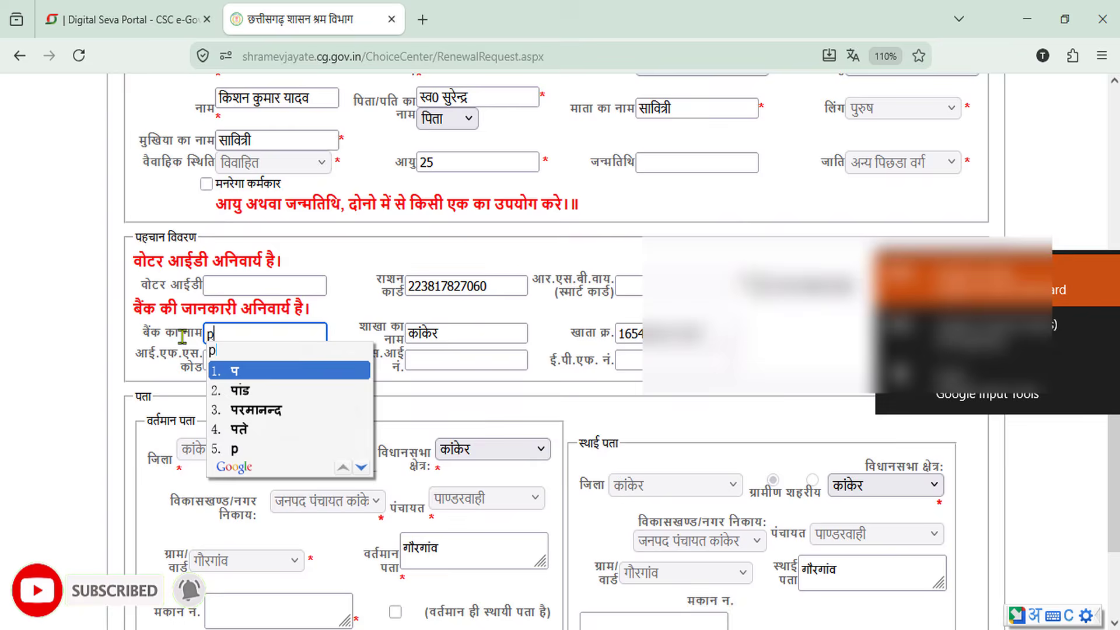
pyautogui.press('BackSpace')
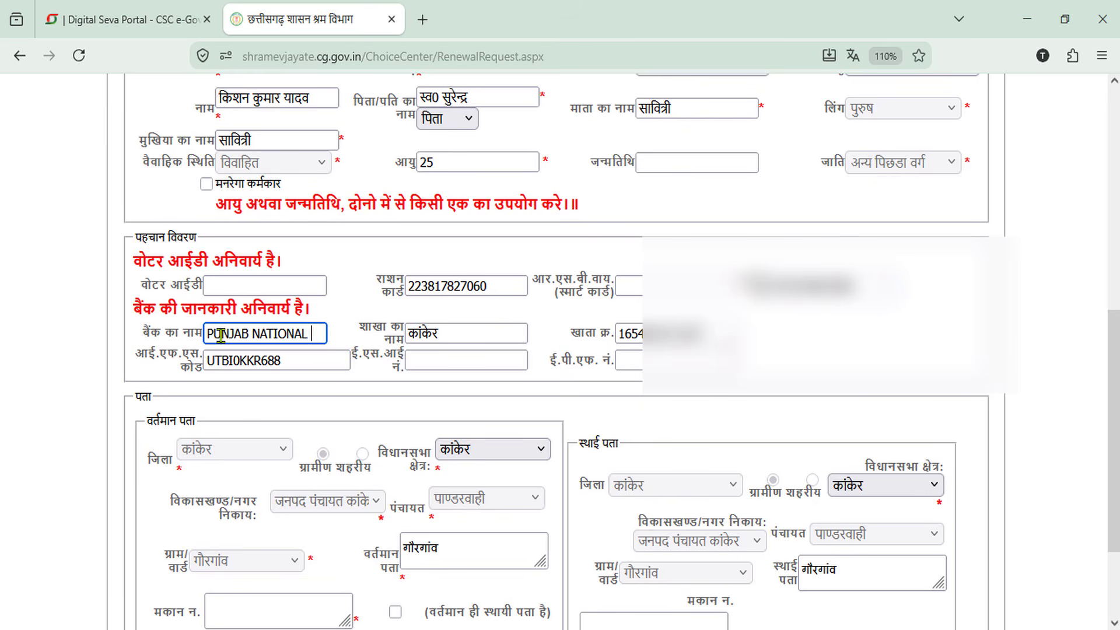
pyautogui.write('BANK')
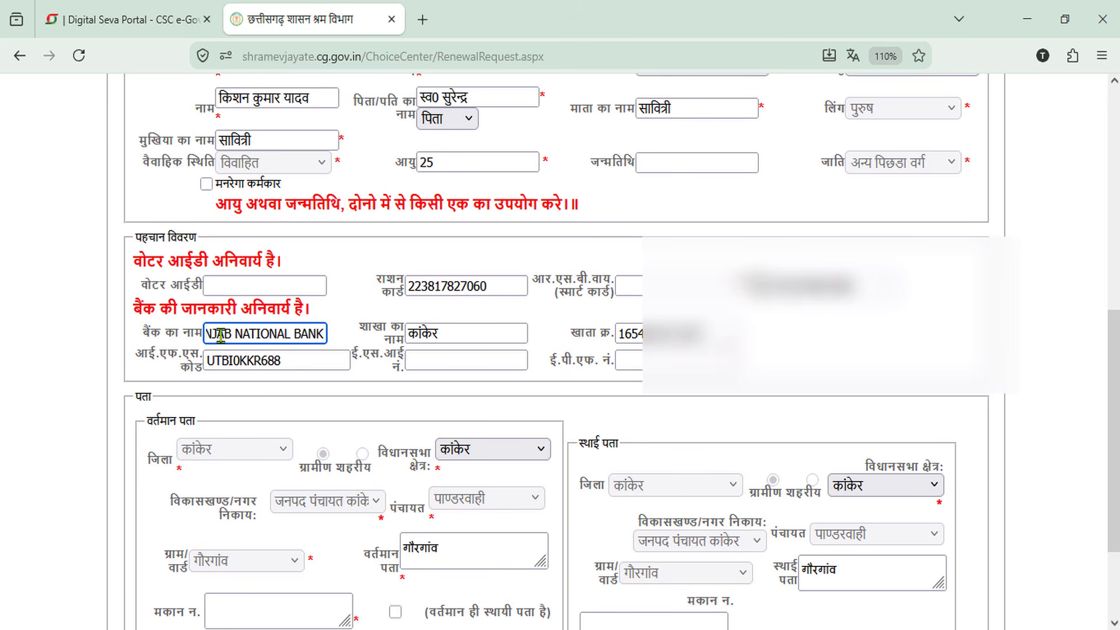
pyautogui.moveTo(297, 363); pyautogui.dragTo(193, 363)
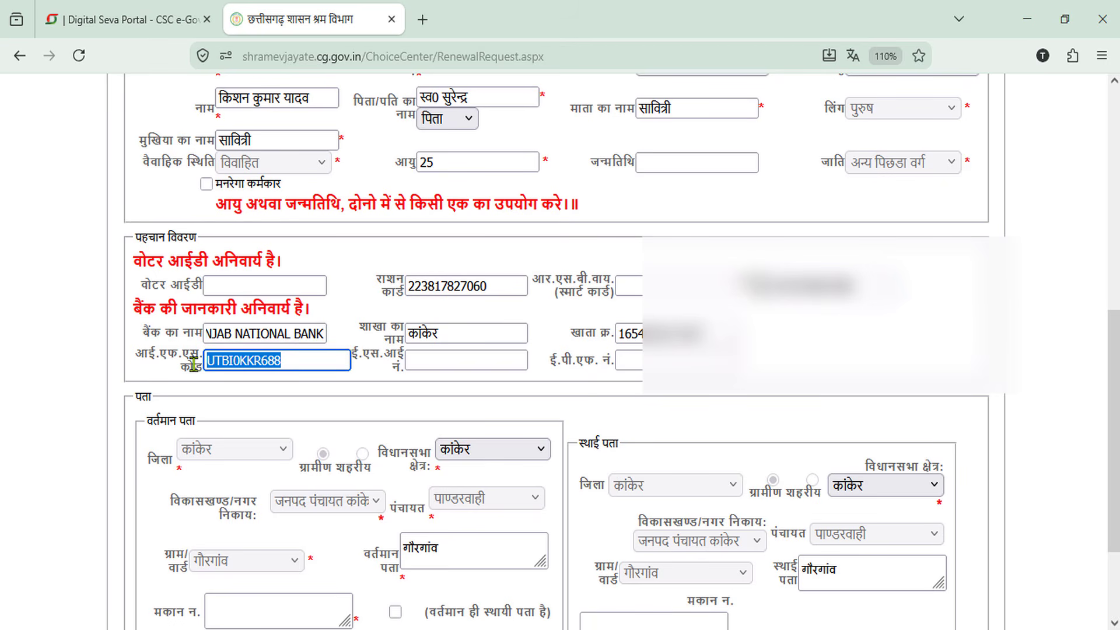
pyautogui.write('PUNB0610600')
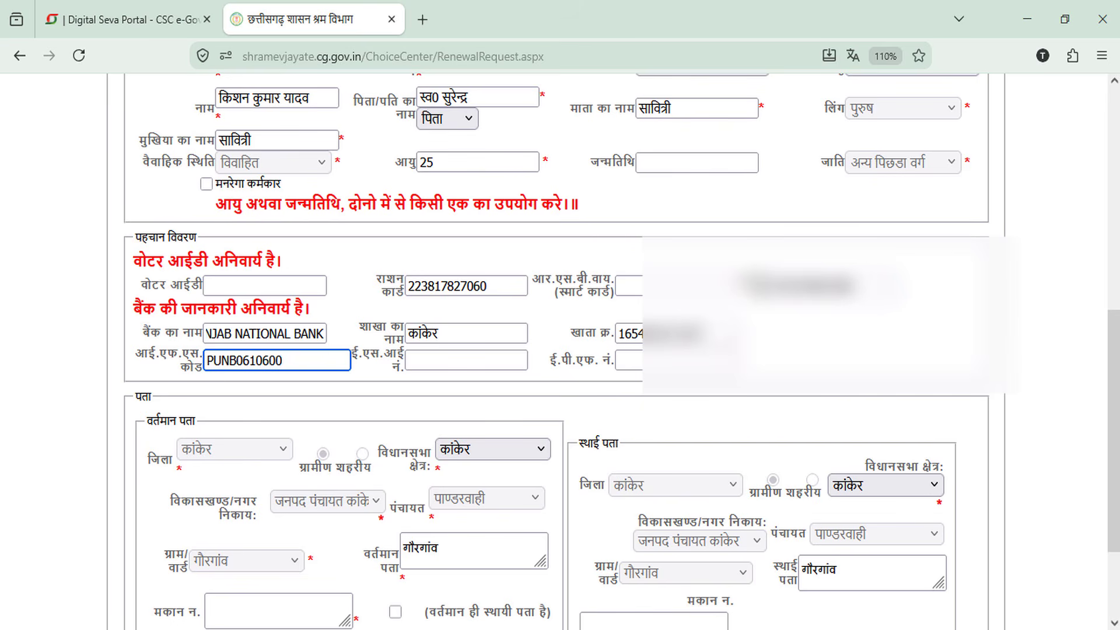
pyautogui.click(369, 387)
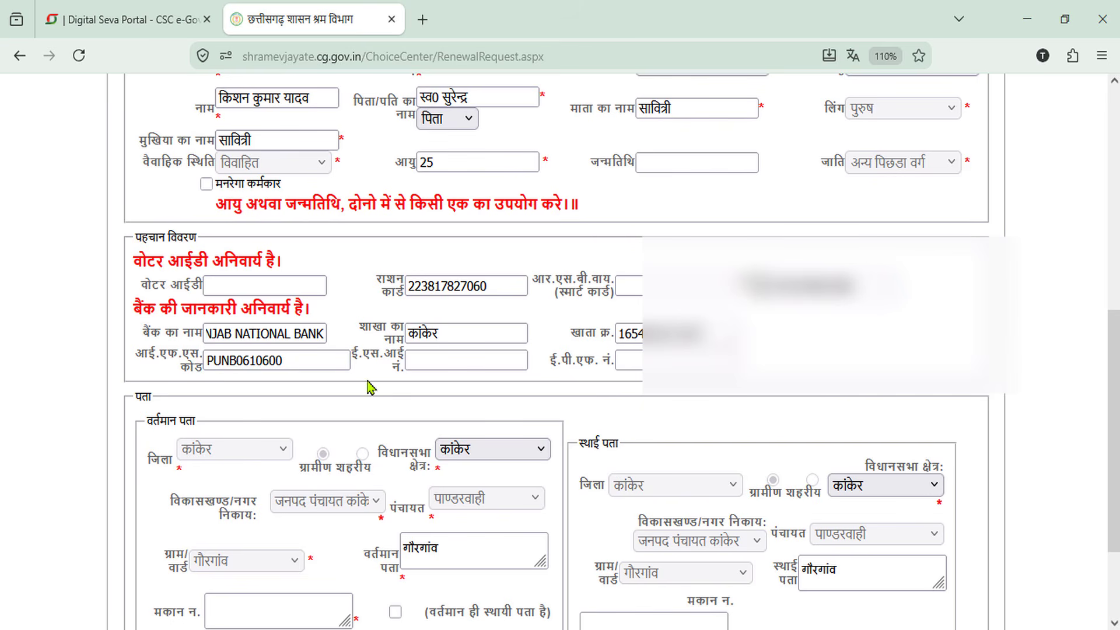
pyautogui.scroll(-3, 532, 503)
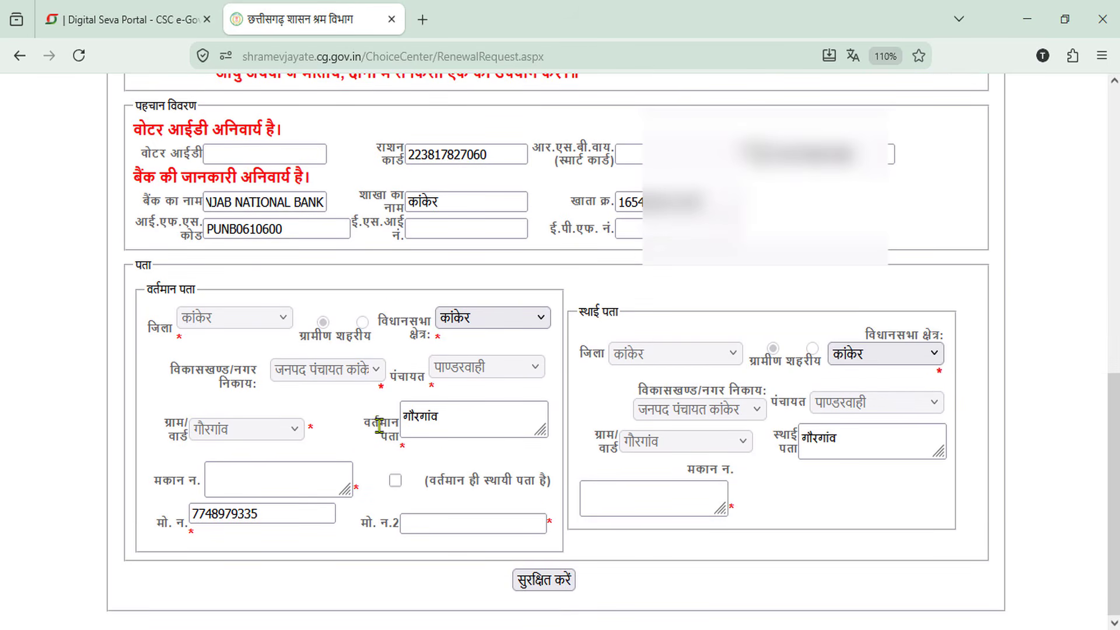
pyautogui.click(298, 487)
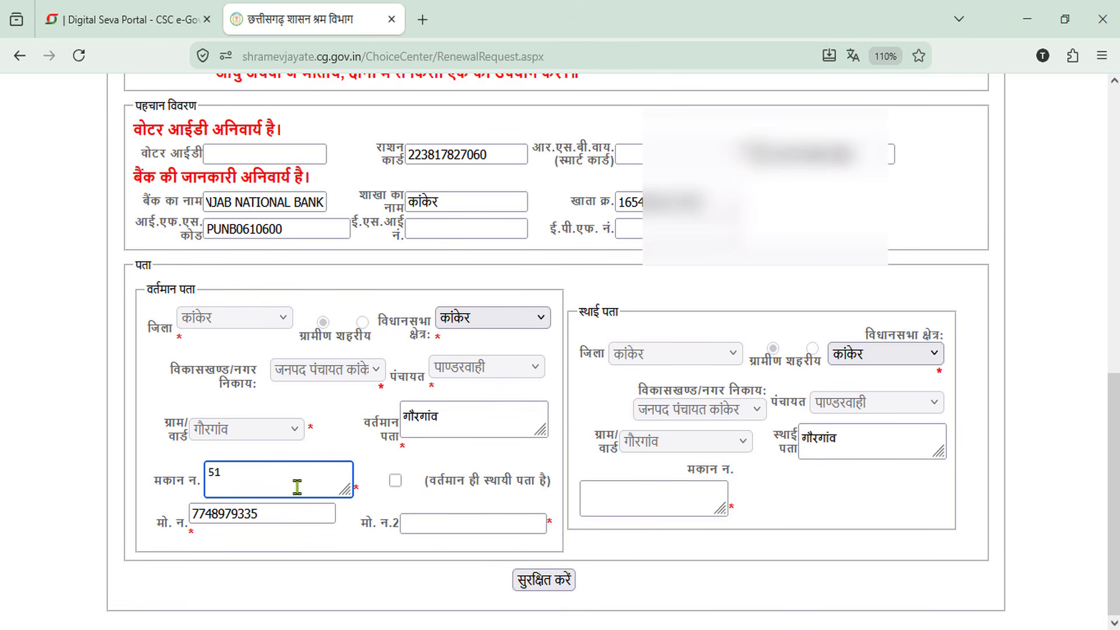
pyautogui.click(396, 480)
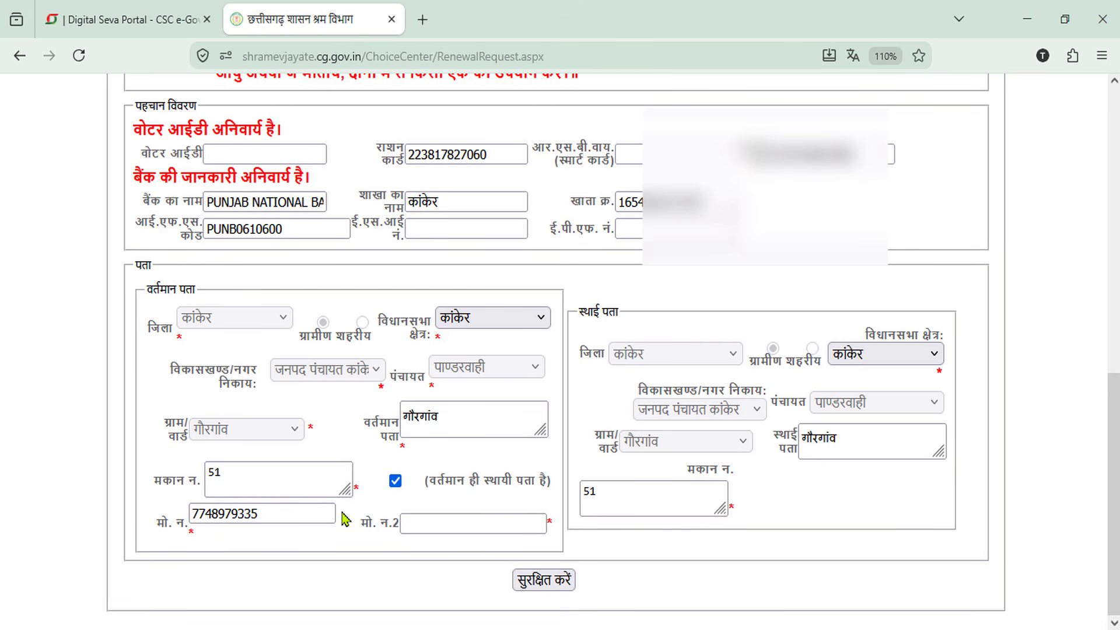
pyautogui.moveTo(285, 519); pyautogui.dragTo(178, 519)
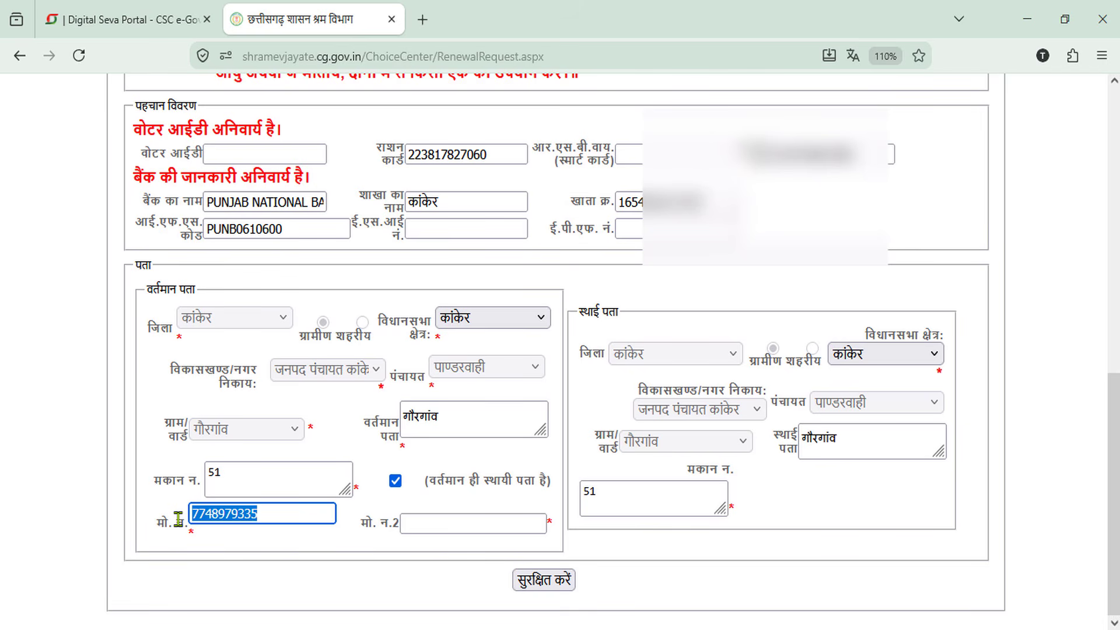
pyautogui.press('BackSpace')
pyautogui.write('••')
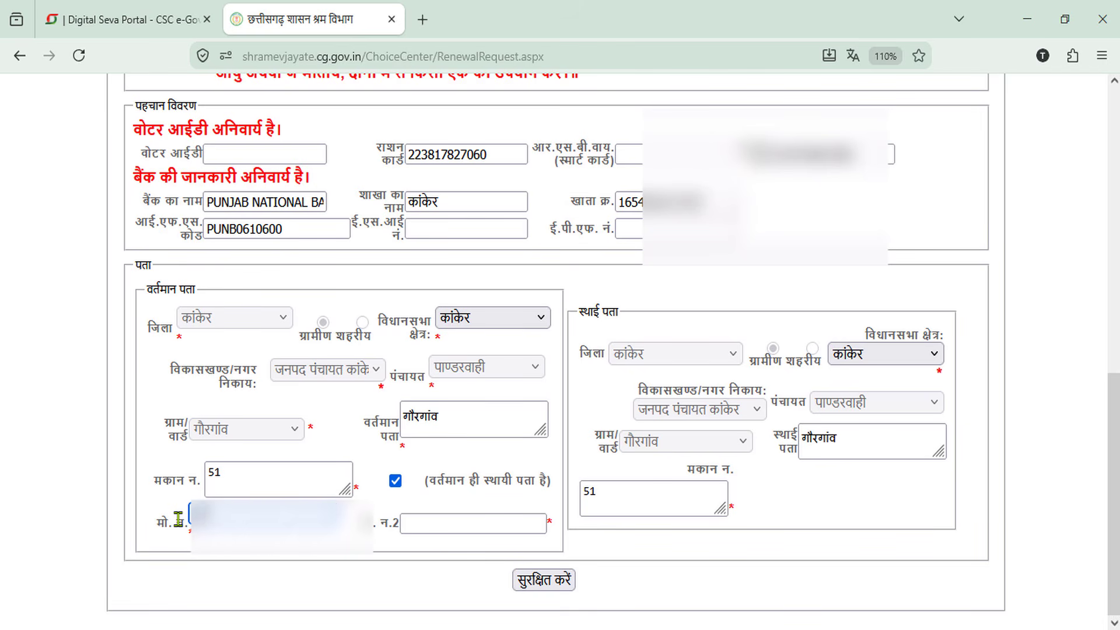
pyautogui.write('•••••')
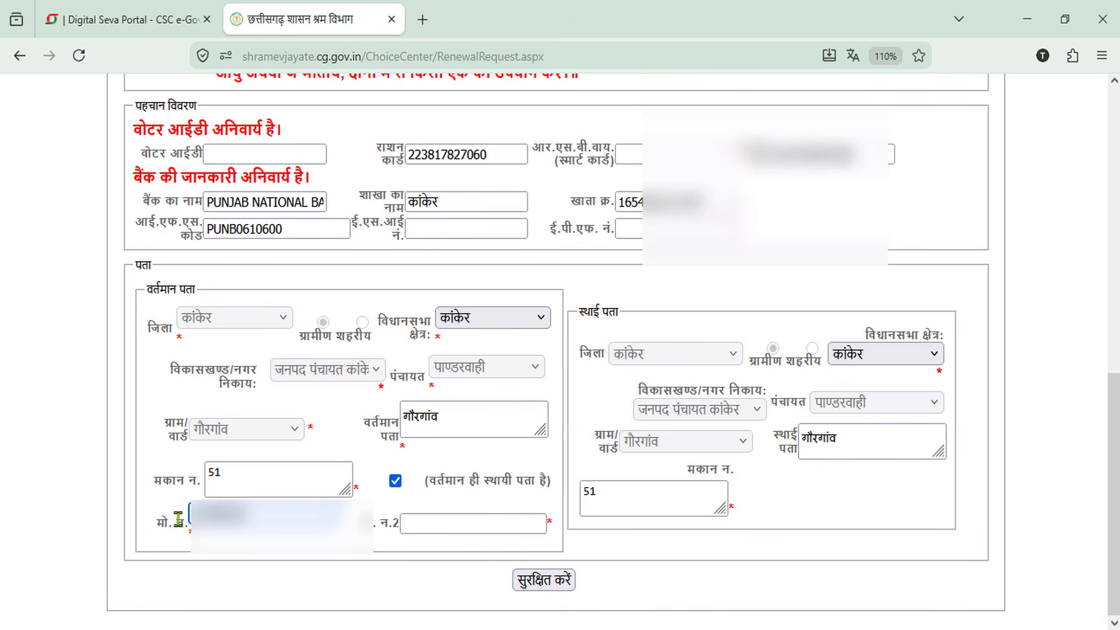
pyautogui.write('•')
pyautogui.click(354, 530)
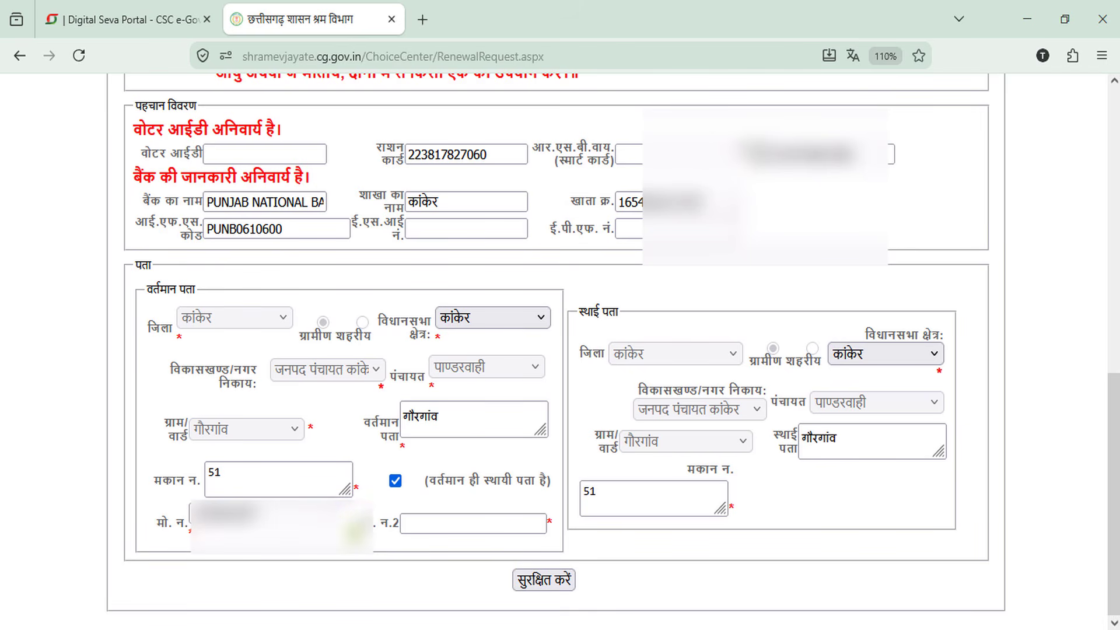
pyautogui.click(547, 582)
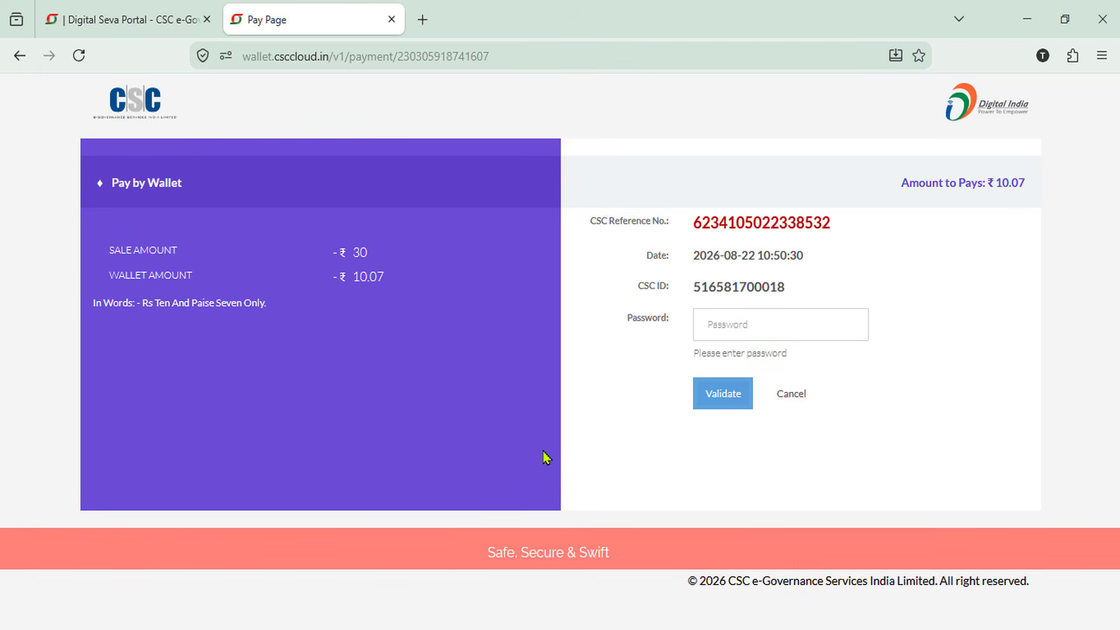
# Validate the saved CSC wallet password and pay ₹10.07 for the renewal
pyautogui.click(730, 326)
pyautogui.click(745, 377)
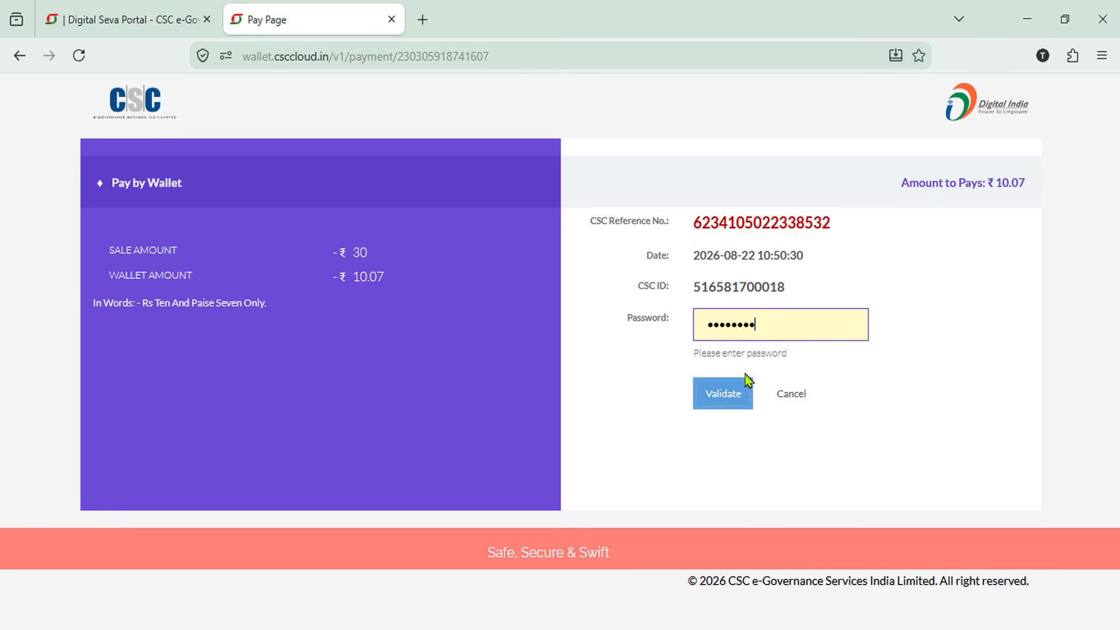
pyautogui.click(727, 399)
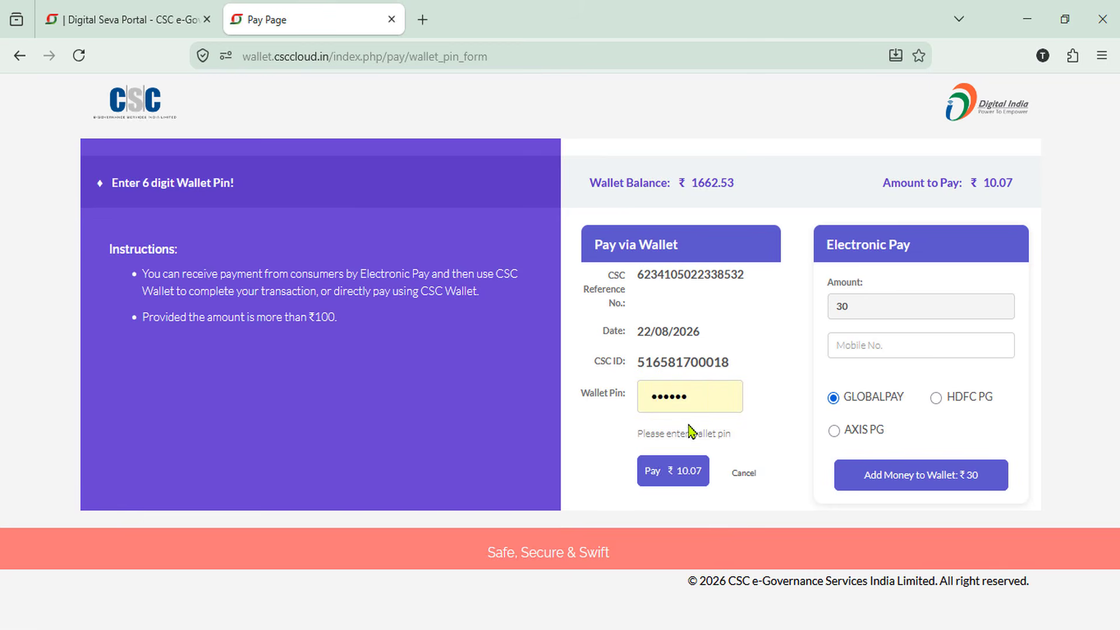
pyautogui.click(680, 471)
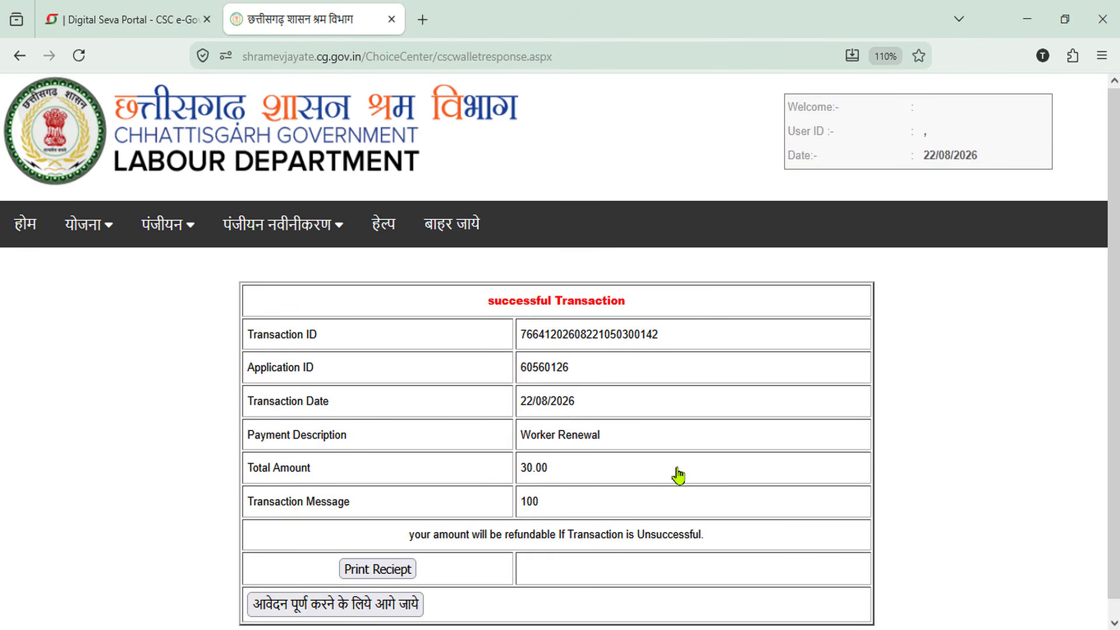
# Proceed to भाग-2 of the renewal form and review it, including three listed family members
pyautogui.click(323, 610)
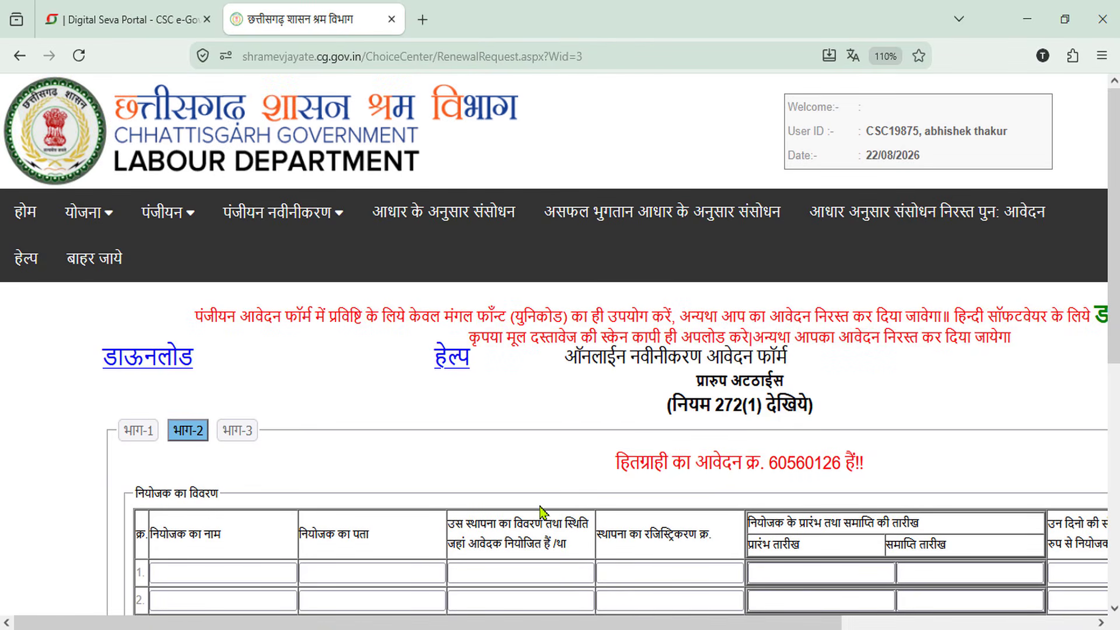
pyautogui.scroll(-7, 541, 512)
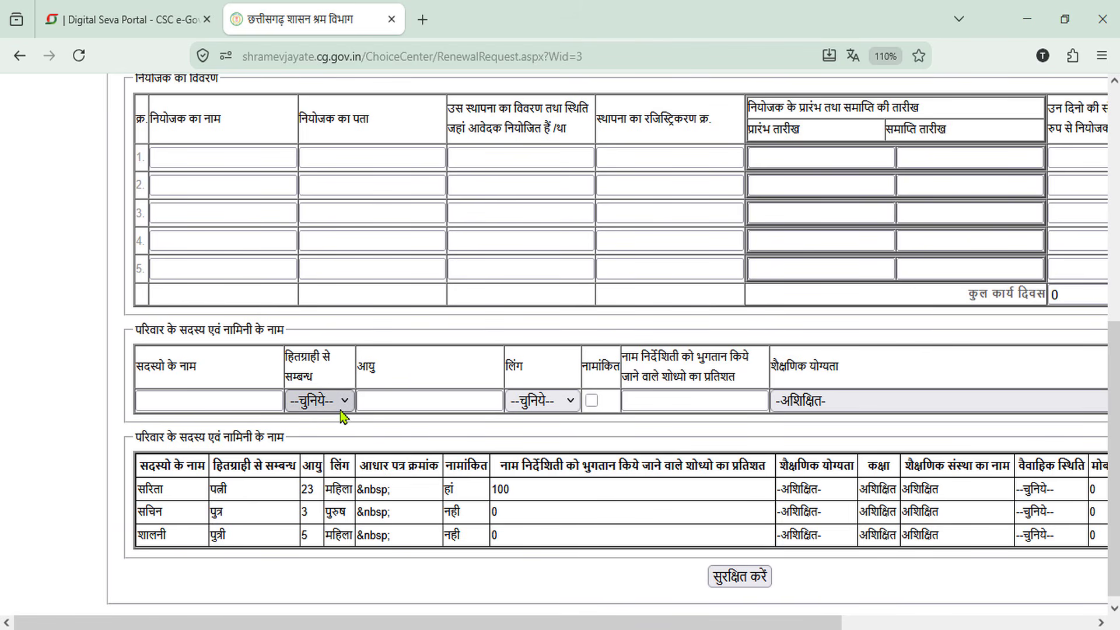
pyautogui.scroll(3, 343, 415)
# Enter the employer's name in Hindi in row 1, with गौरगाँव as address and workplace
pyautogui.click(263, 366)
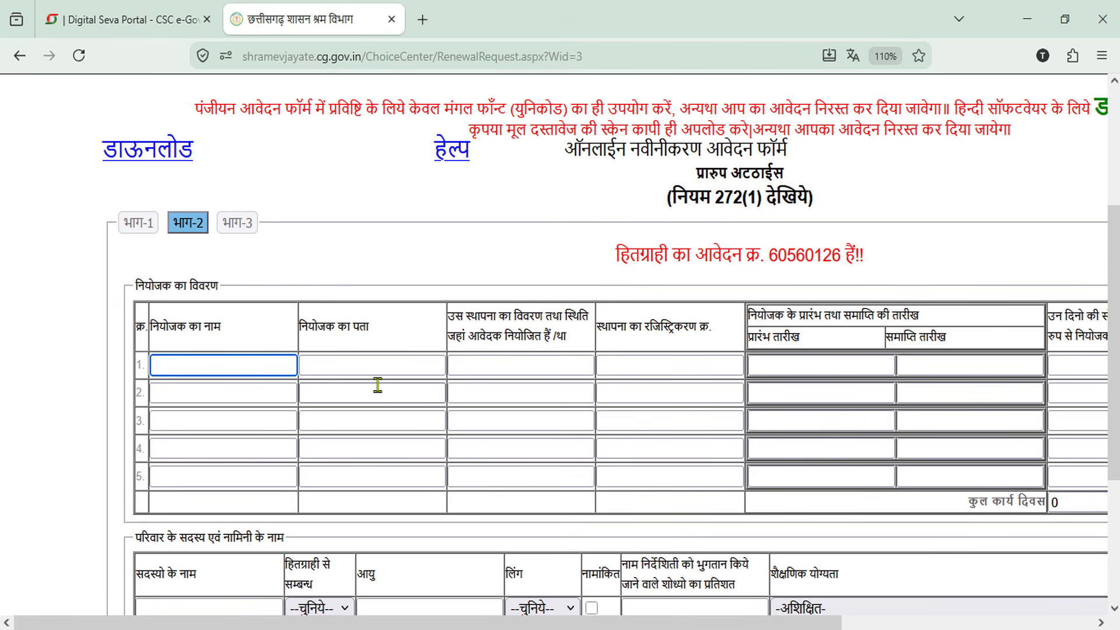
pyautogui.press('super+space')
pyautogui.press('super+space')
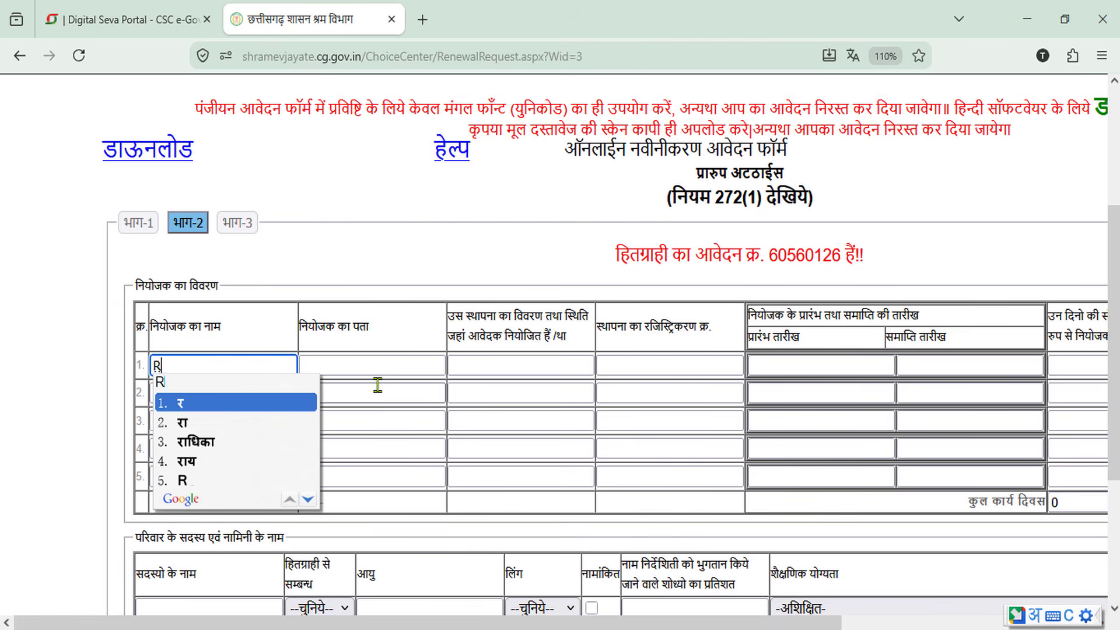
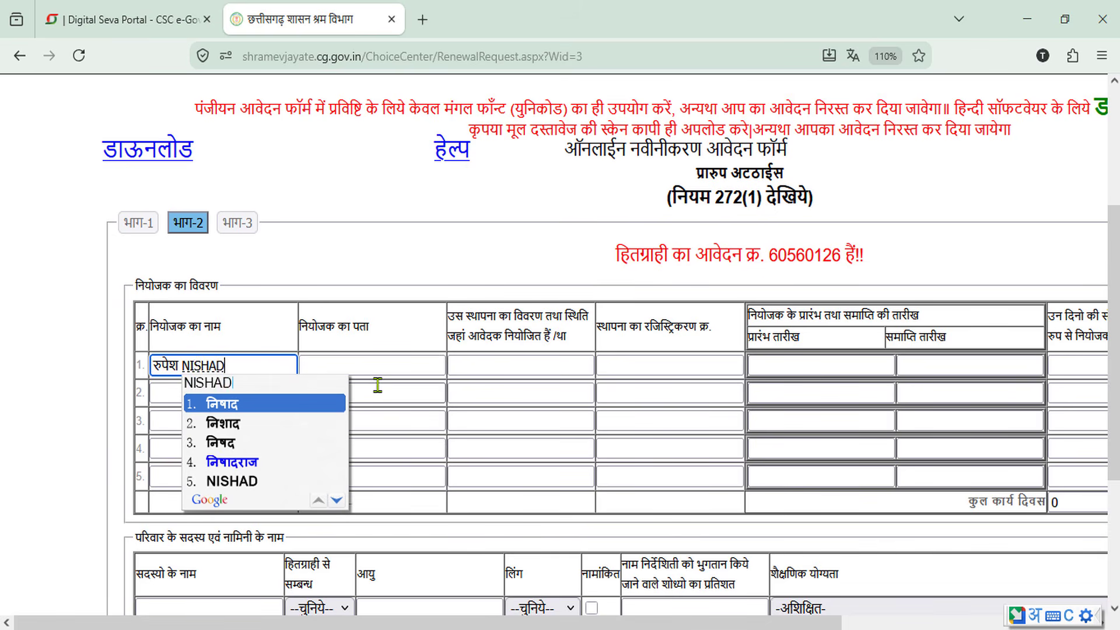
pyautogui.click(373, 366)
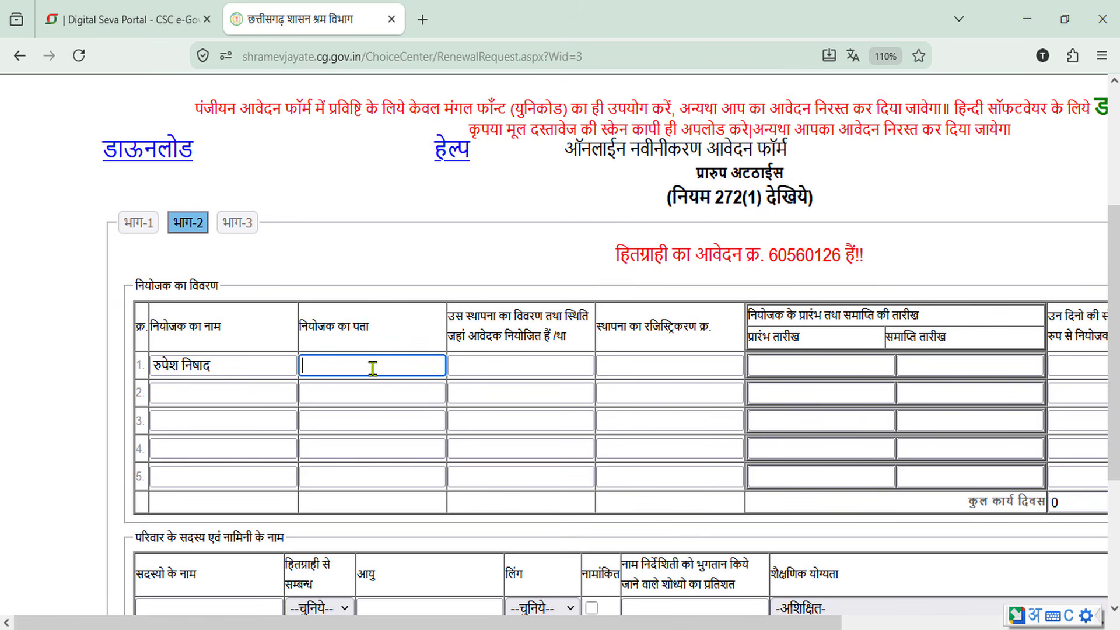
pyautogui.write('GAUR')
pyautogui.press('Return')
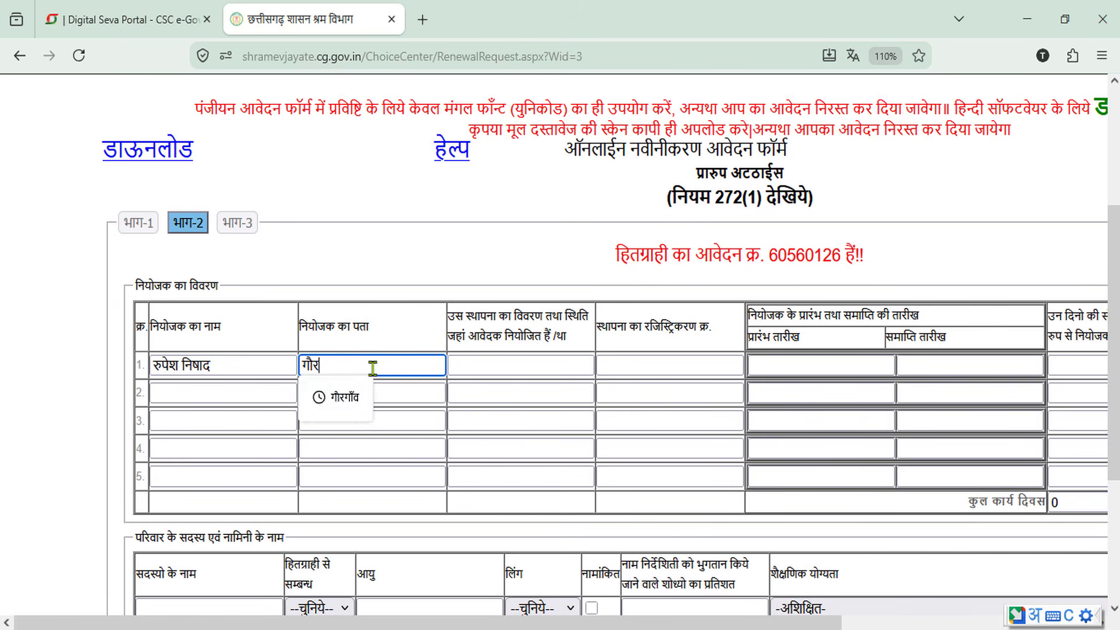
pyautogui.write('GAON')
pyautogui.press('Return')
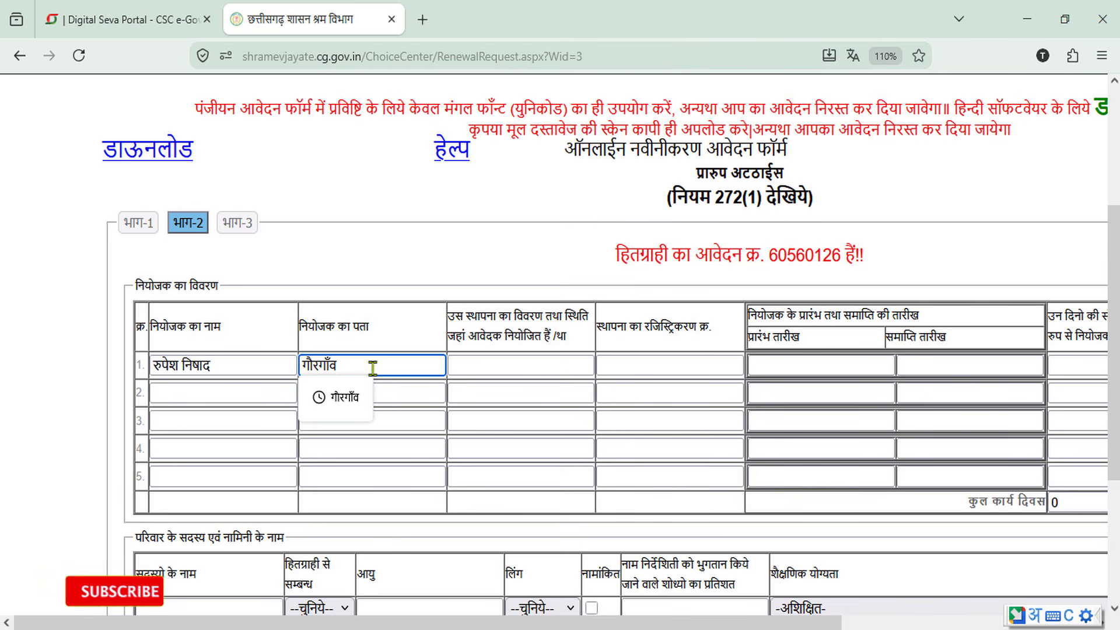
pyautogui.click(494, 365)
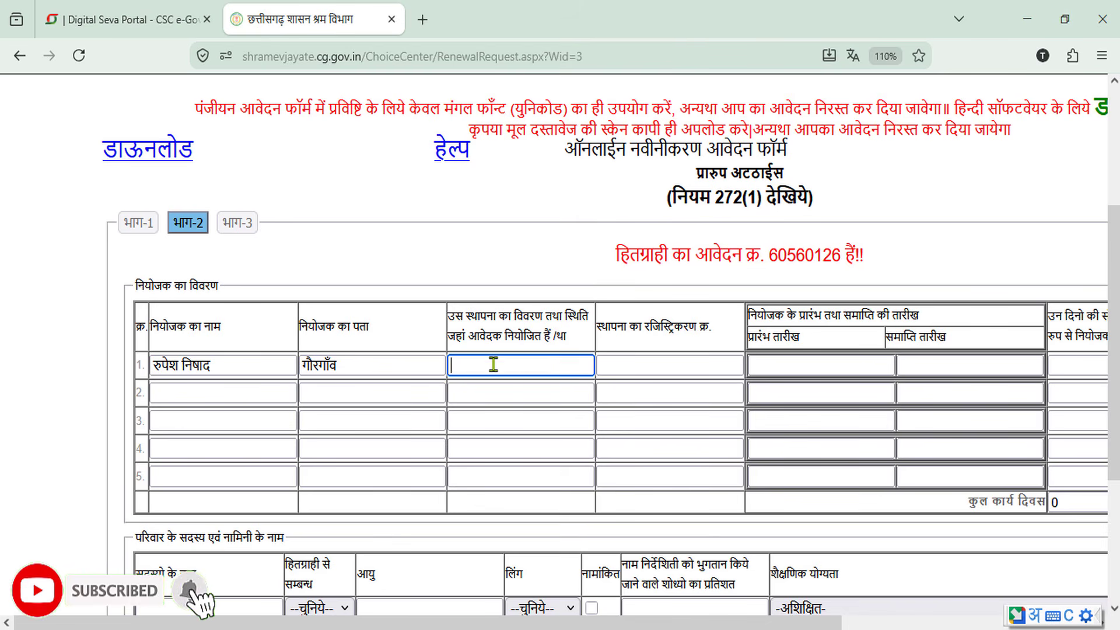
pyautogui.click(490, 393)
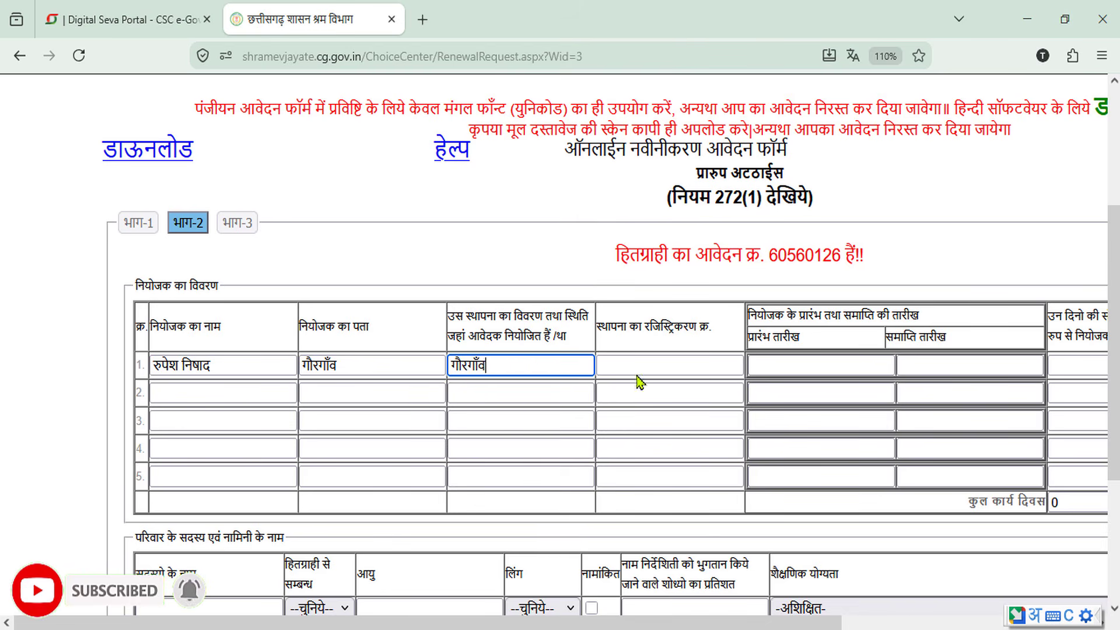
# Set the row 1 employment period from 1/1/2026 to 10/4/2026
pyautogui.click(796, 366)
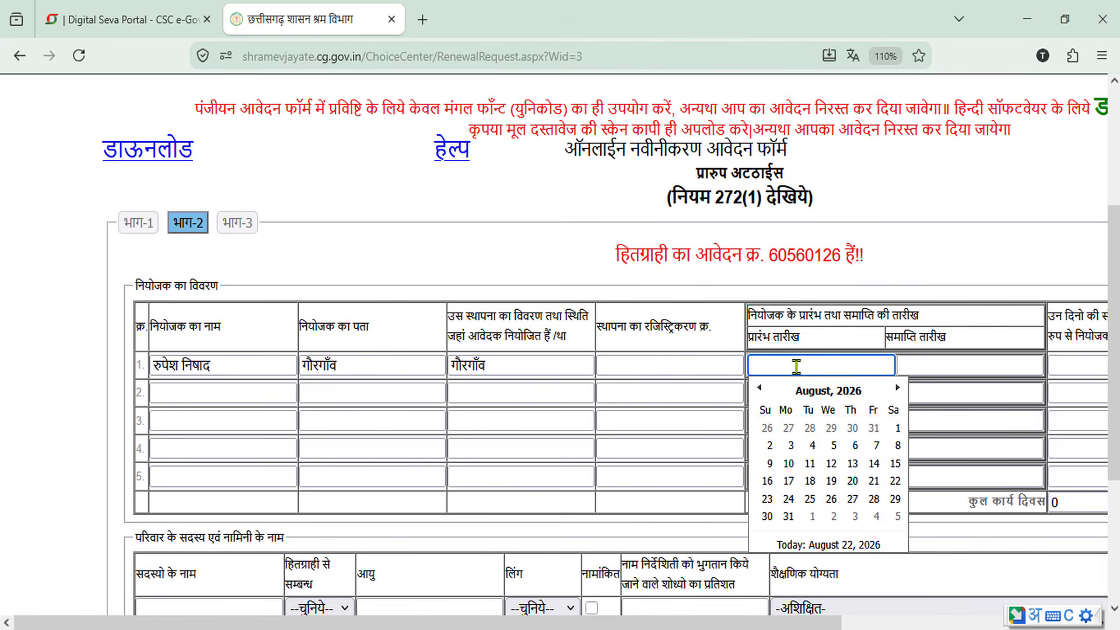
pyautogui.click(854, 389)
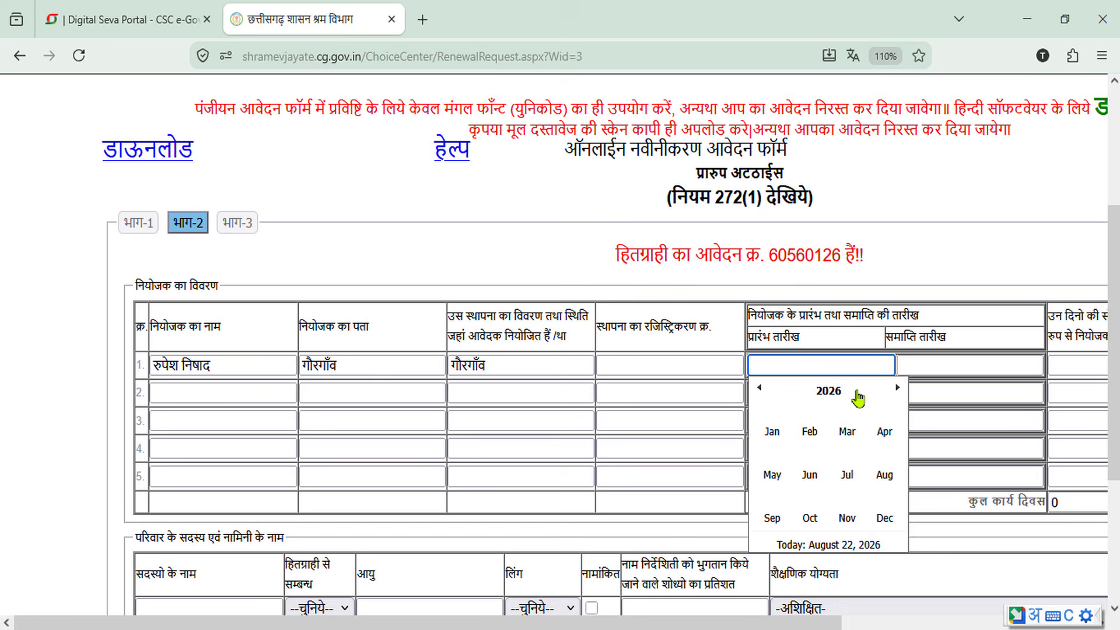
pyautogui.click(772, 431)
pyautogui.click(848, 432)
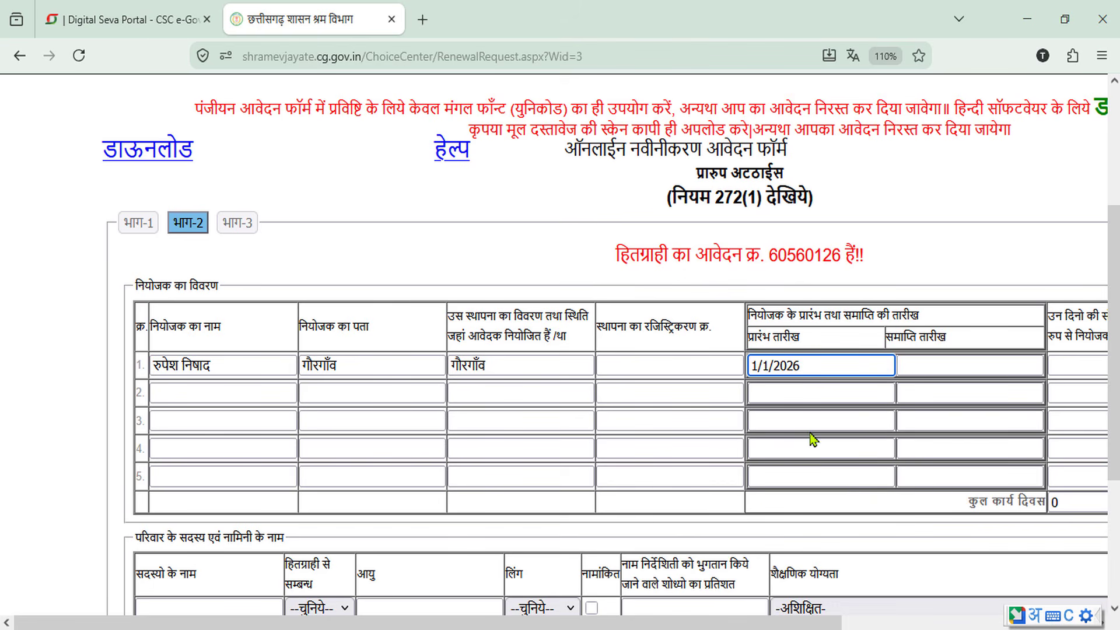
pyautogui.click(931, 364)
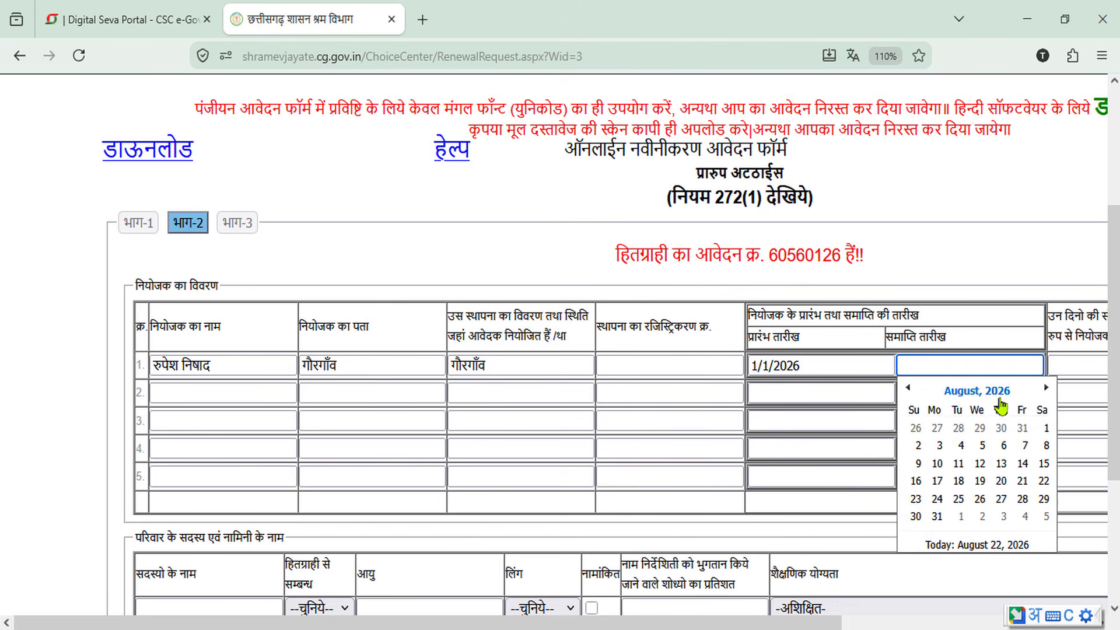
pyautogui.click(908, 388)
pyautogui.click(908, 388)
pyautogui.click(908, 388)
pyautogui.click(907, 389)
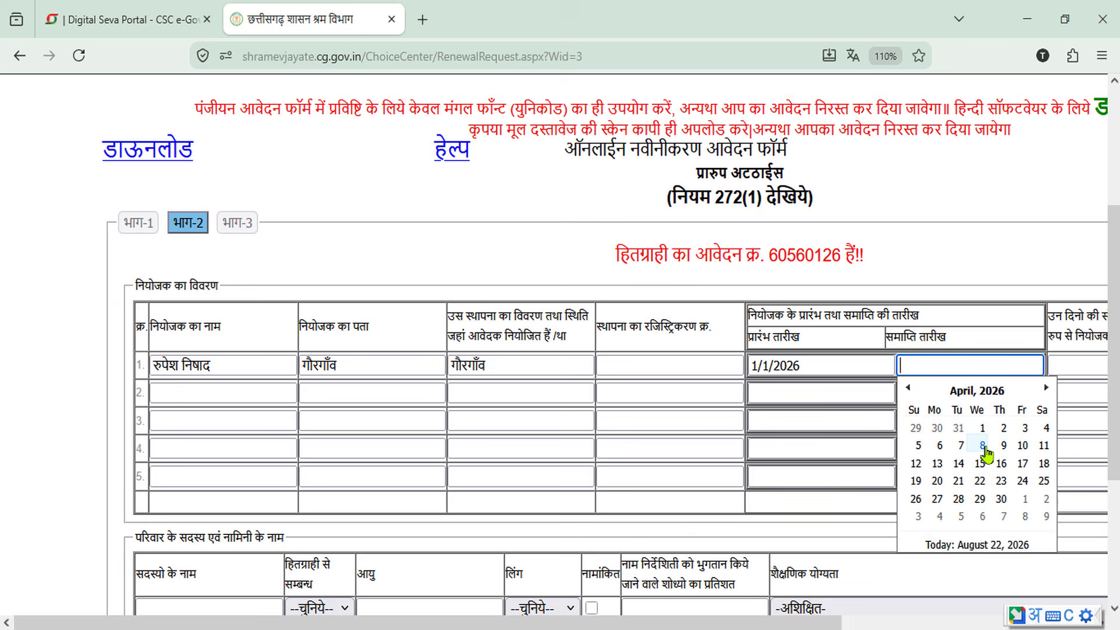
pyautogui.click(1023, 446)
pyautogui.click(955, 548)
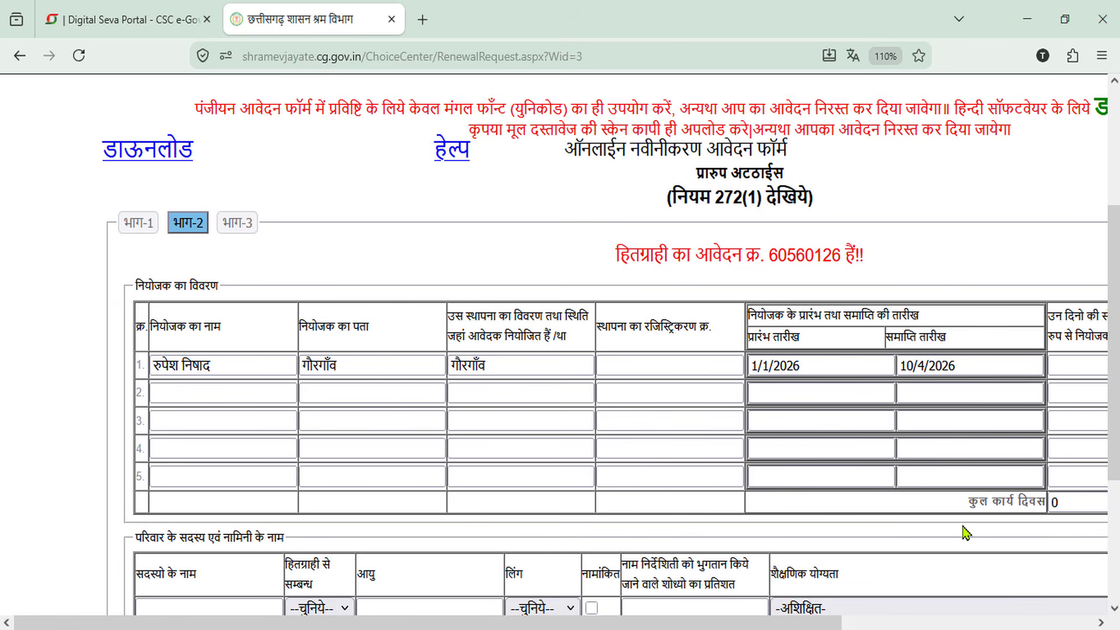
# Enter 109 as the number of days actually worked in row 1
pyautogui.hscroll(4, 873, 436)
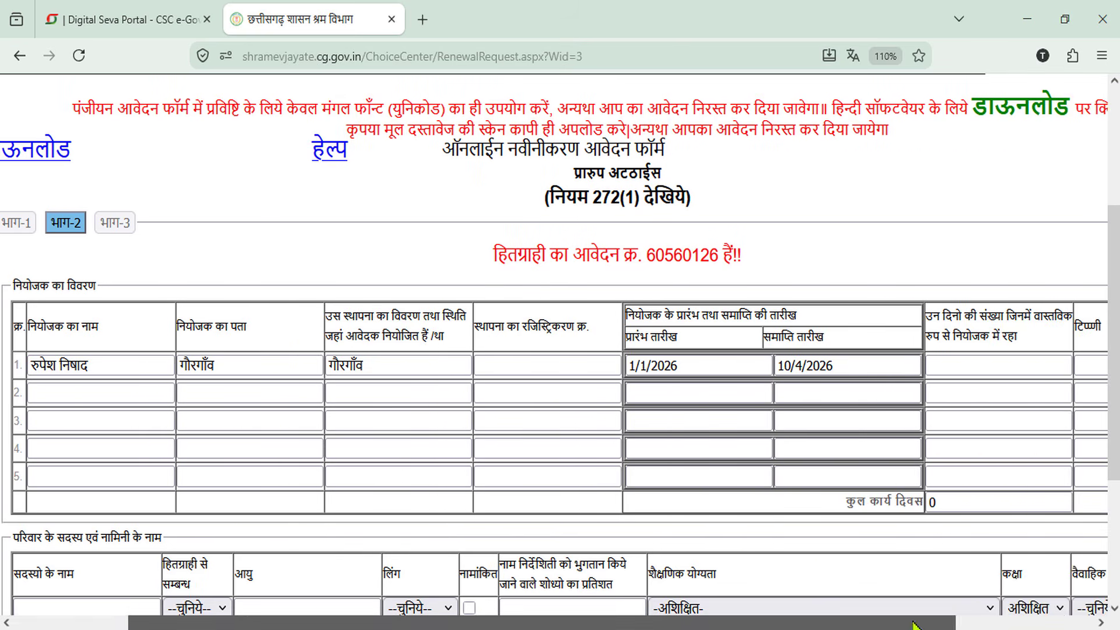
pyautogui.click(851, 367)
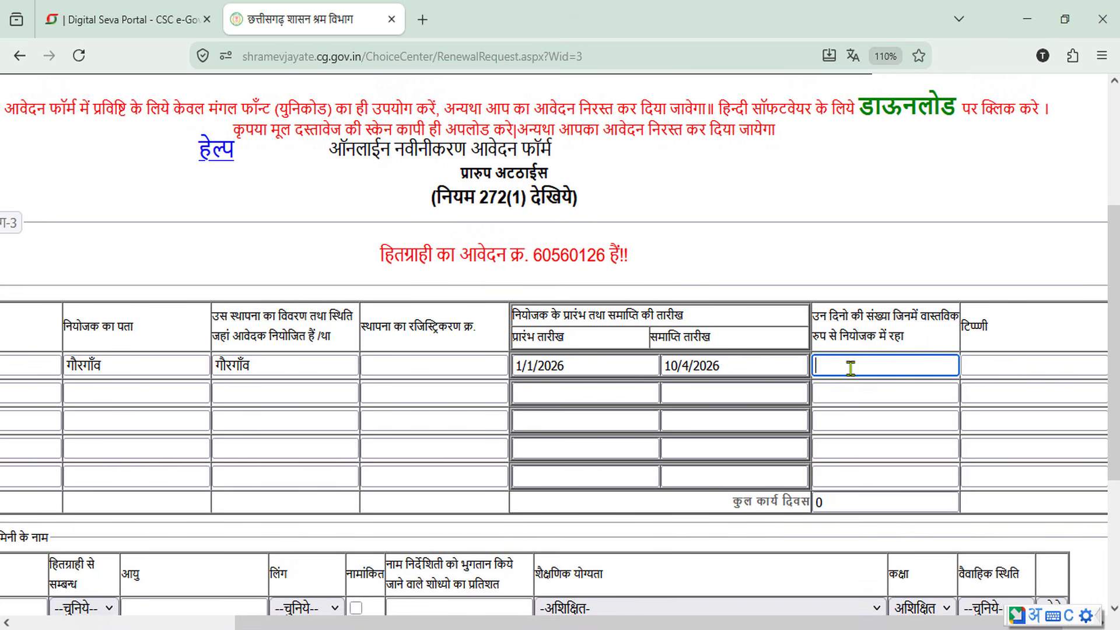
pyautogui.write('10')
pyautogui.press('super+space')
pyautogui.write('109')
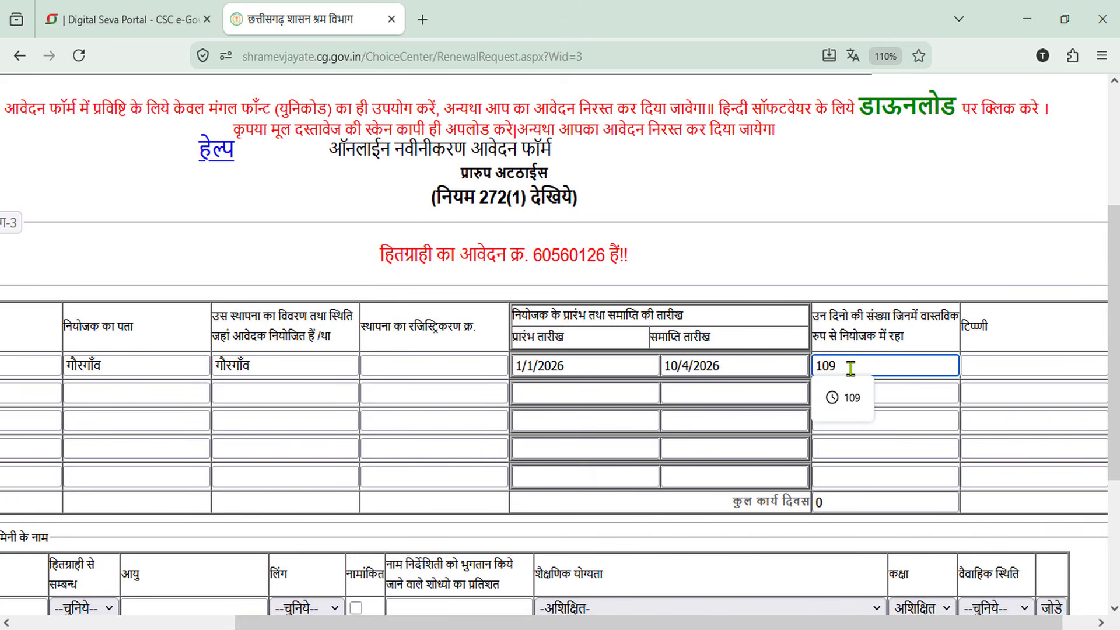
pyautogui.click(850, 398)
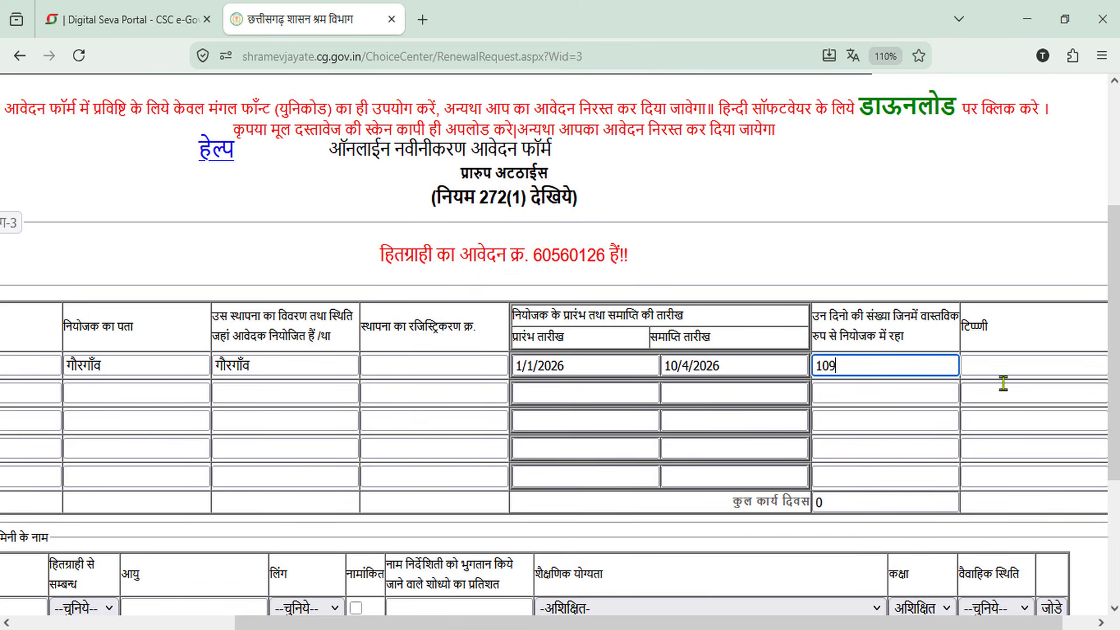
pyautogui.click(1003, 368)
pyautogui.click(1018, 402)
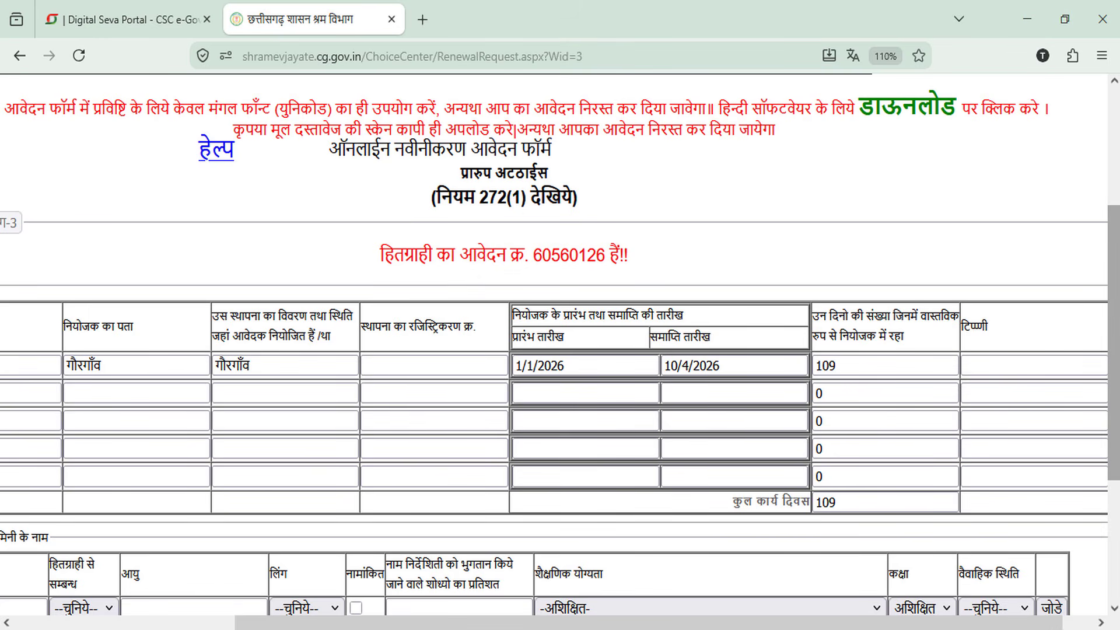
# Save part 2 of the form with सुरक्षित करें to reach Video Verification
pyautogui.scroll(-5, 1117, 417)
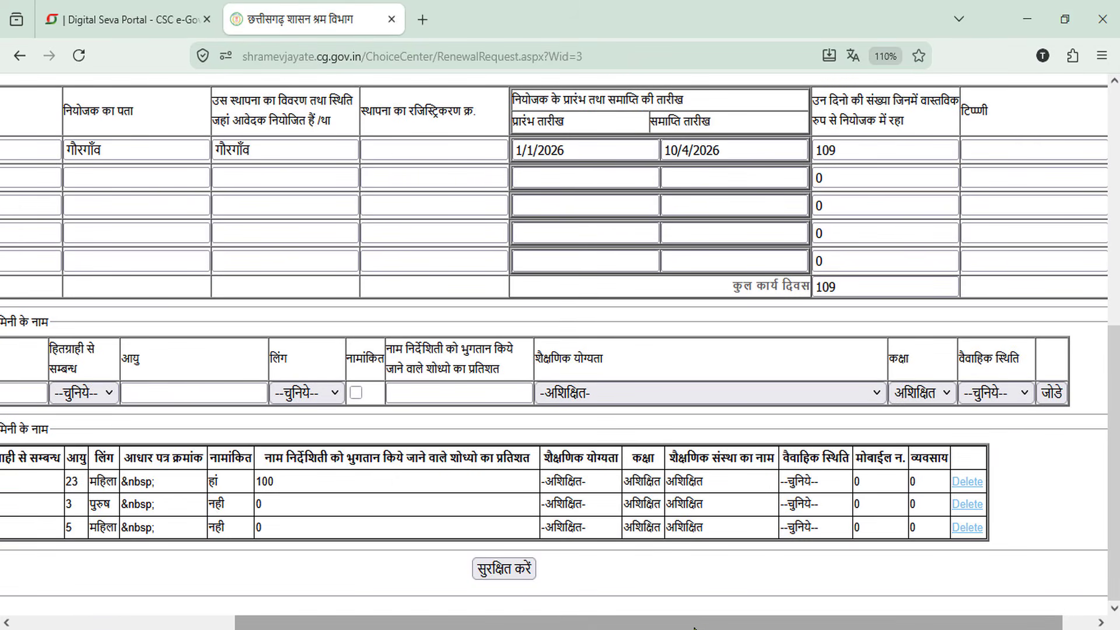
pyautogui.moveTo(705, 626); pyautogui.dragTo(403, 616)
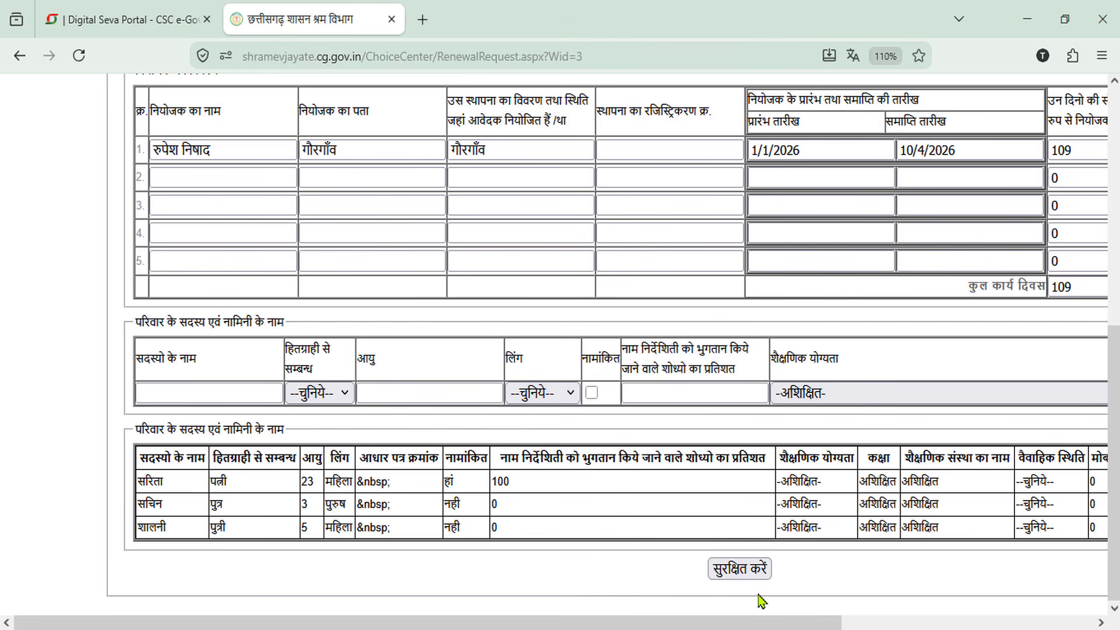
pyautogui.click(740, 569)
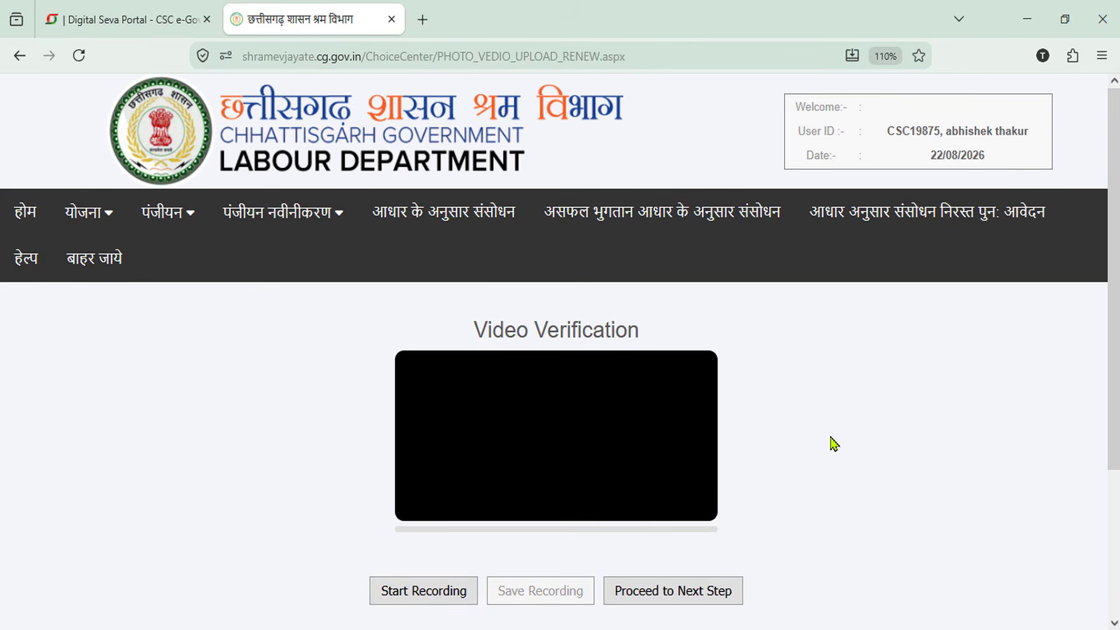
# Scroll through the Video Verification page until part 3 with eye-blink capture appears
pyautogui.scroll(-3, 833, 445)
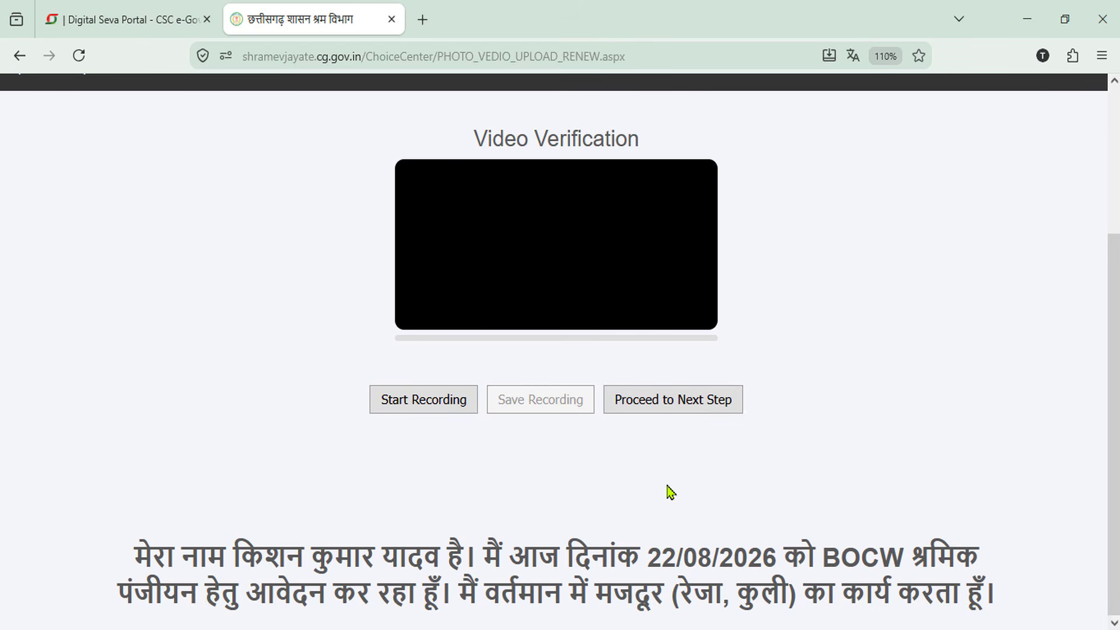
pyautogui.scroll(3, 667, 504)
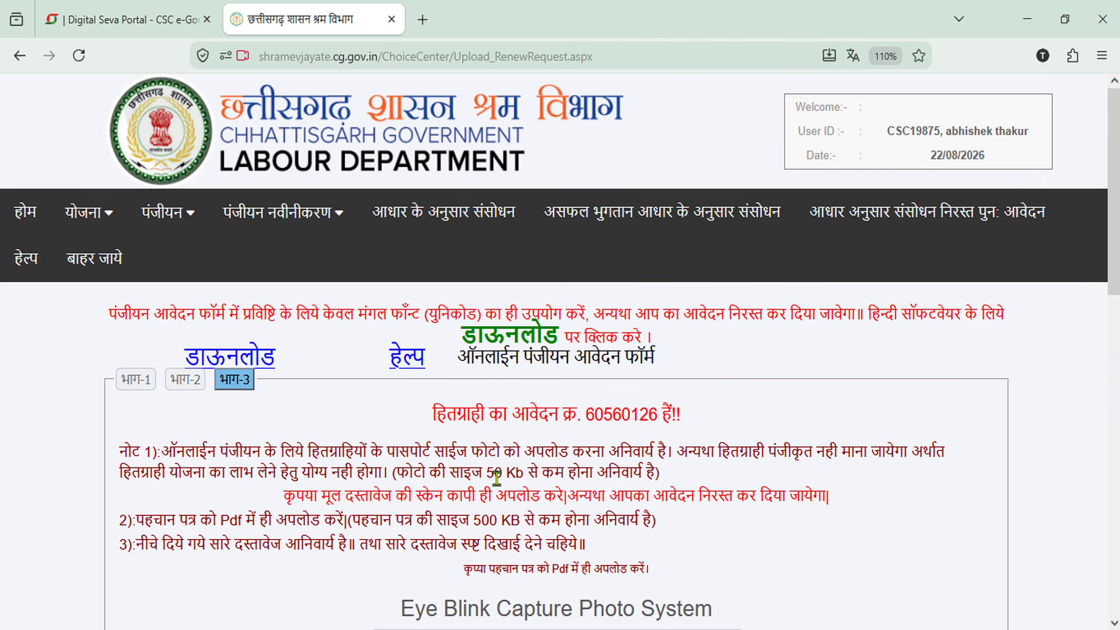
pyautogui.scroll(-3, 496, 478)
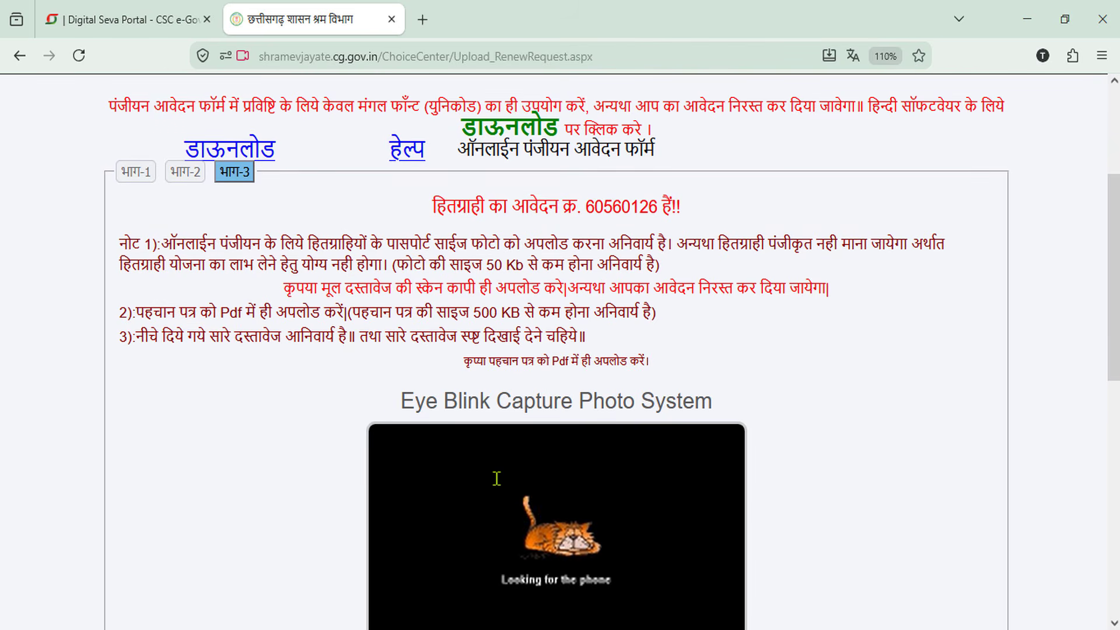
pyautogui.scroll(-6, 497, 481)
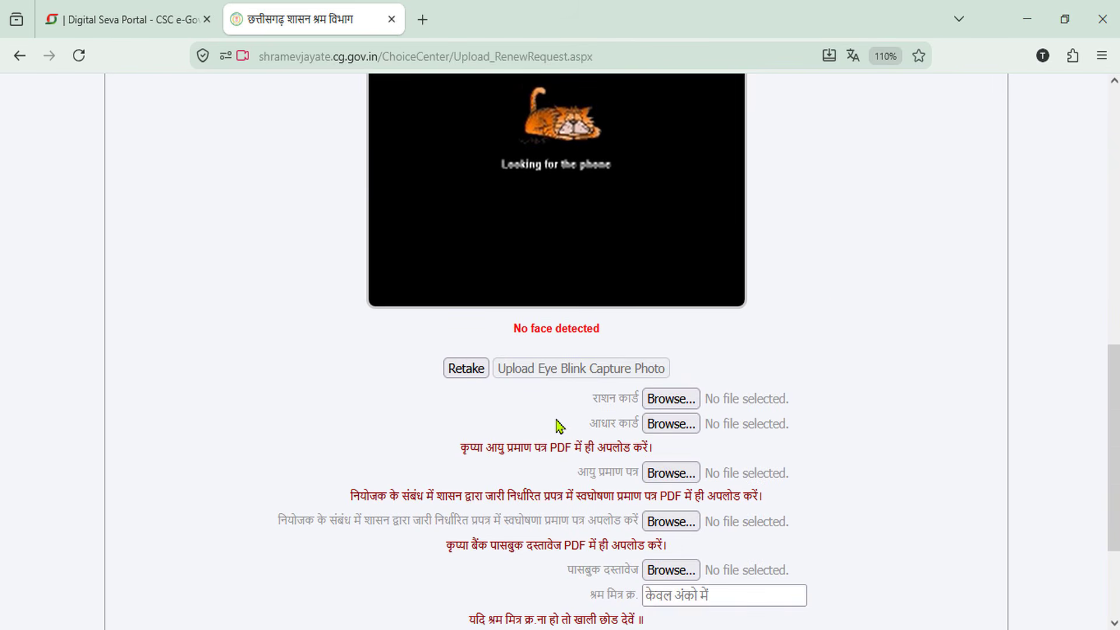
pyautogui.scroll(6, 562, 435)
pyautogui.scroll(3, 562, 434)
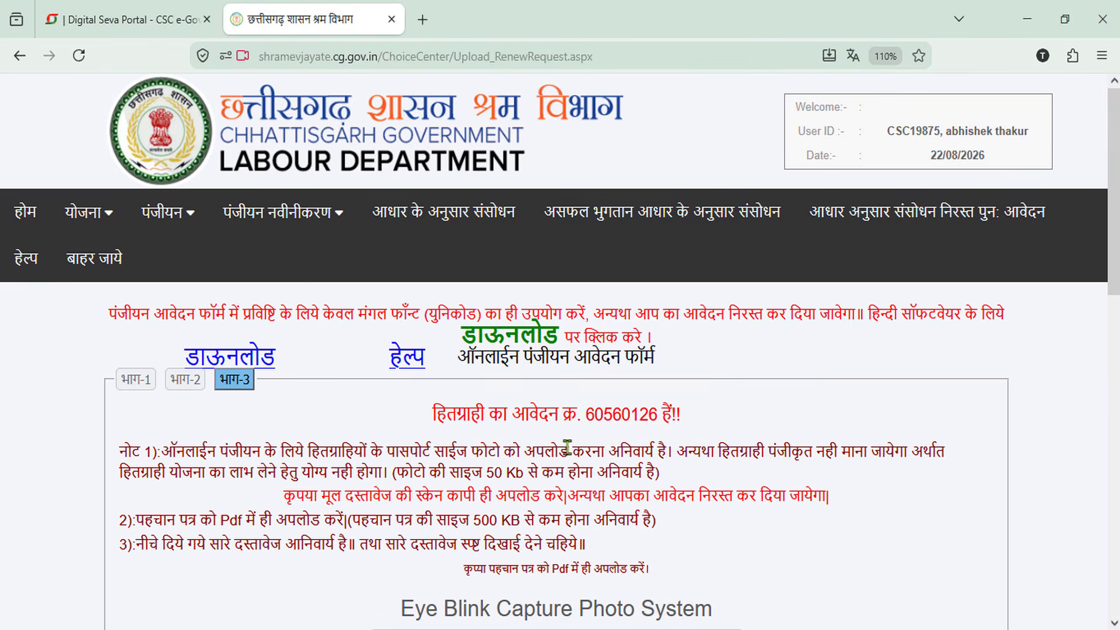
pyautogui.moveTo(416, 387); pyautogui.dragTo(705, 431)
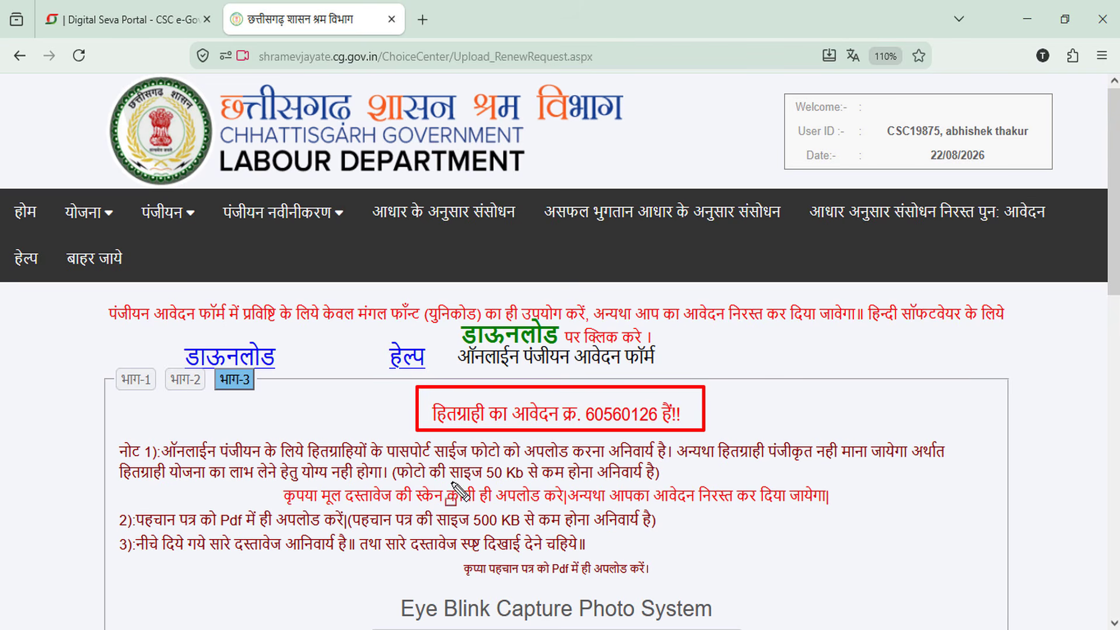
pyautogui.moveTo(387, 460); pyautogui.dragTo(671, 487)
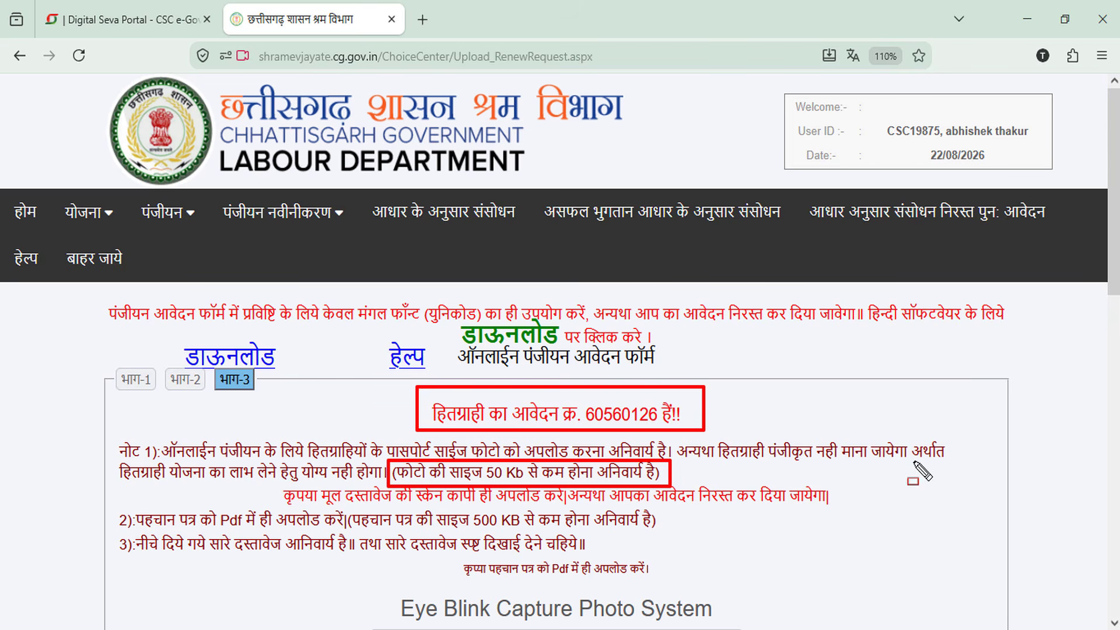
pyautogui.moveTo(300, 480)
pyautogui.mouseDown()
pyautogui.moveTo(582, 505)
pyautogui.moveTo(845, 507)
pyautogui.mouseUp()
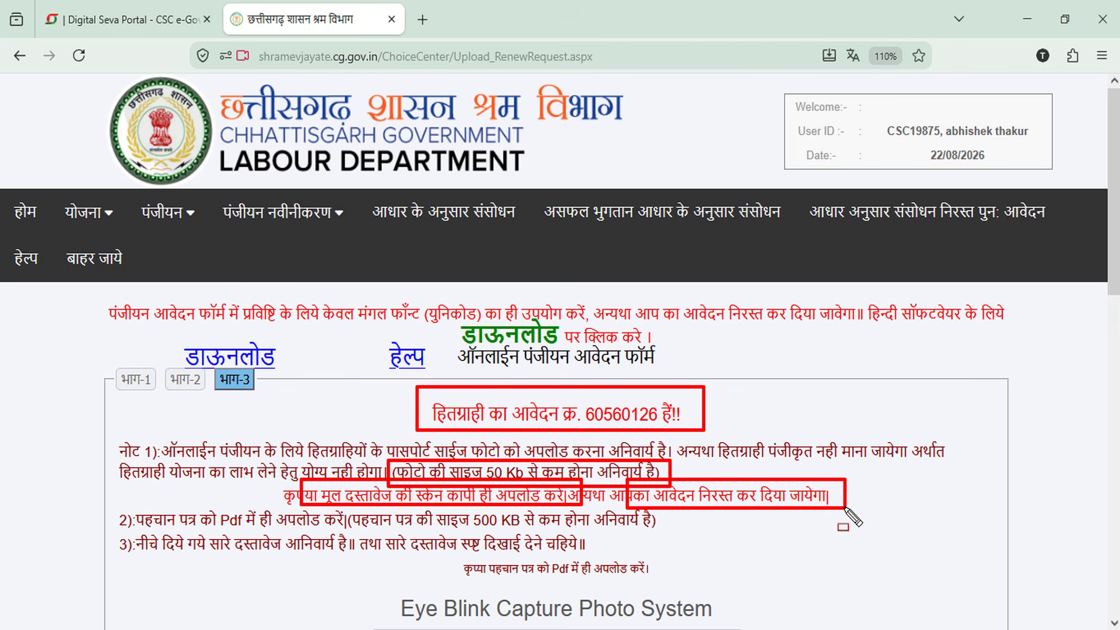
pyautogui.moveTo(123, 498)
pyautogui.mouseDown()
pyautogui.moveTo(292, 548)
pyautogui.moveTo(300, 534)
pyautogui.mouseUp()
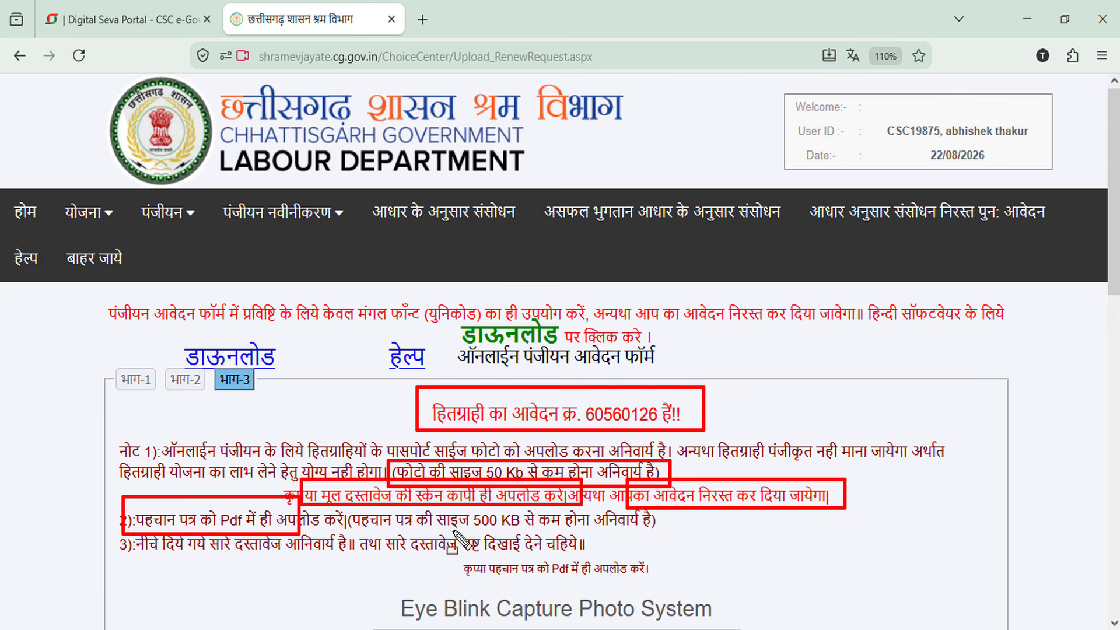
pyautogui.moveTo(432, 501)
pyautogui.mouseDown()
pyautogui.moveTo(467, 528)
pyautogui.moveTo(663, 528)
pyautogui.mouseUp()
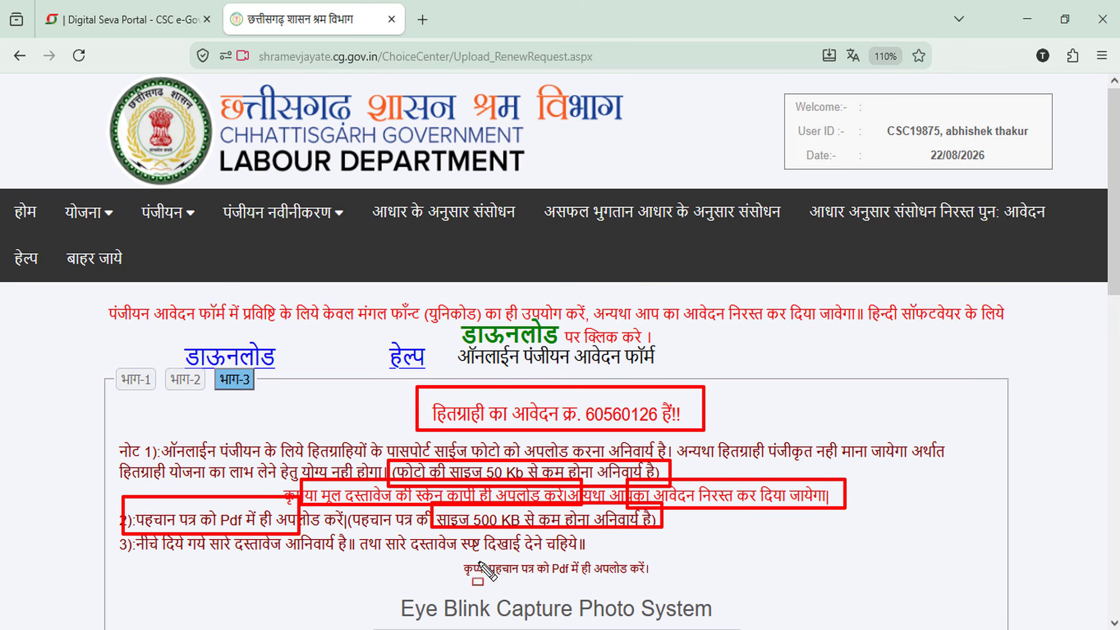
pyautogui.moveTo(460, 555); pyautogui.dragTo(675, 583)
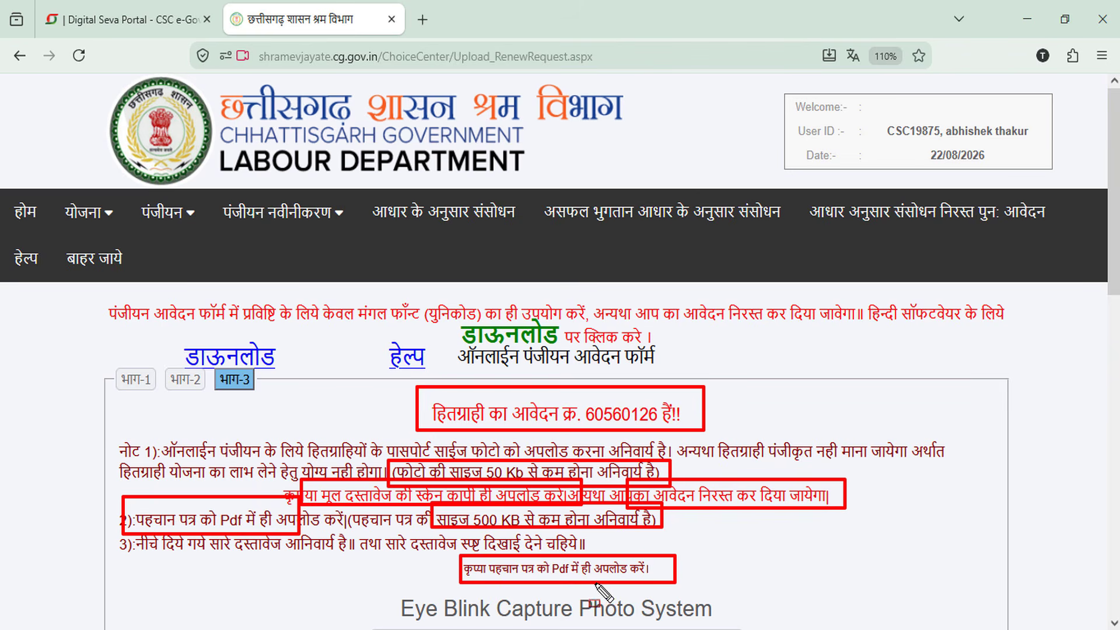
pyautogui.press('Escape')
pyautogui.scroll(-10, 695, 555)
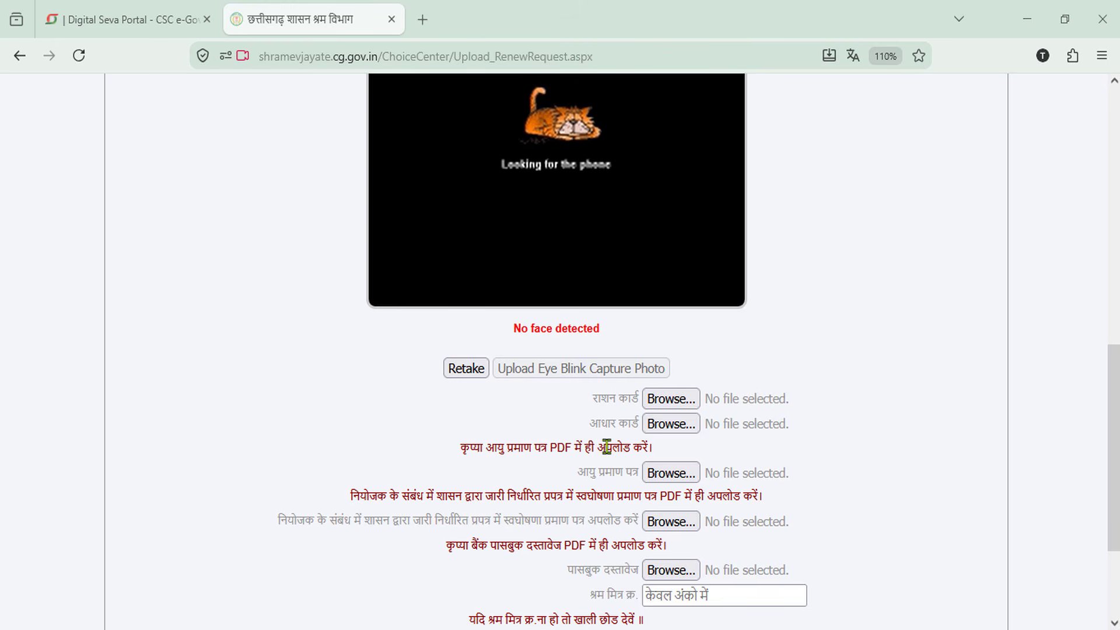
pyautogui.scroll(-3, 651, 542)
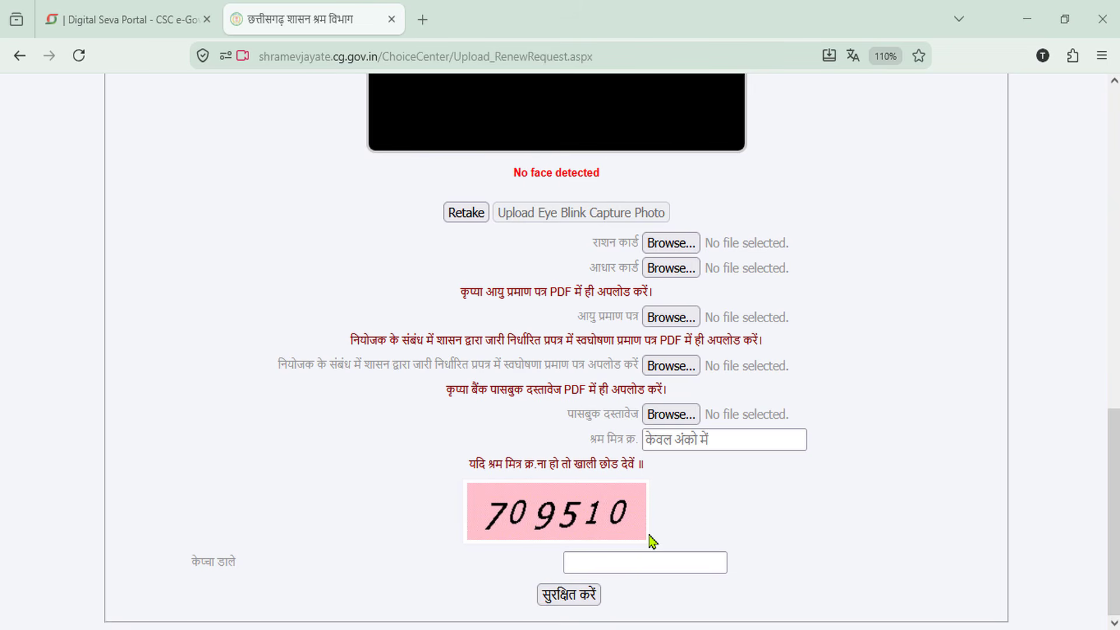
# Upload the captured eye-blink photo so the portal confirms the worker's blink was detected
pyautogui.scroll(8, 710, 540)
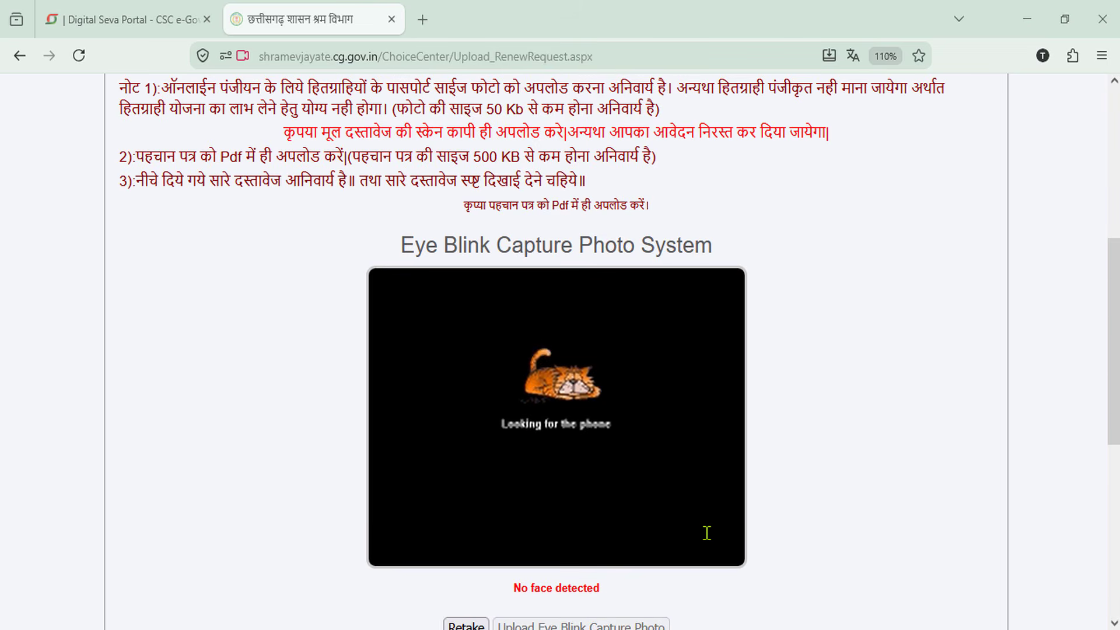
pyautogui.scroll(-4, 708, 537)
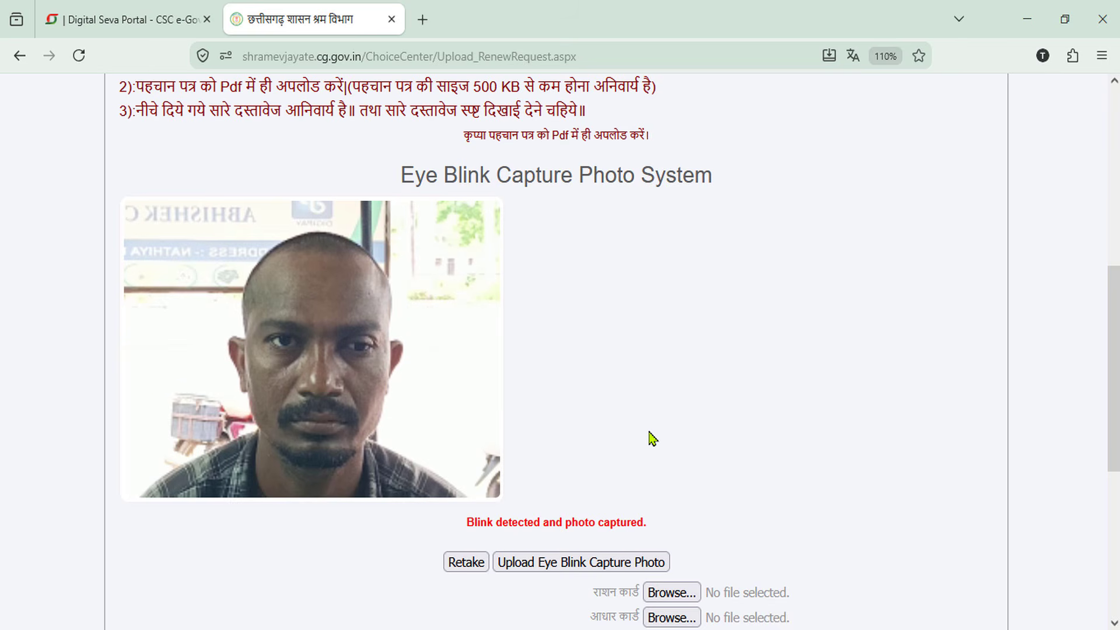
pyautogui.scroll(-6, 652, 438)
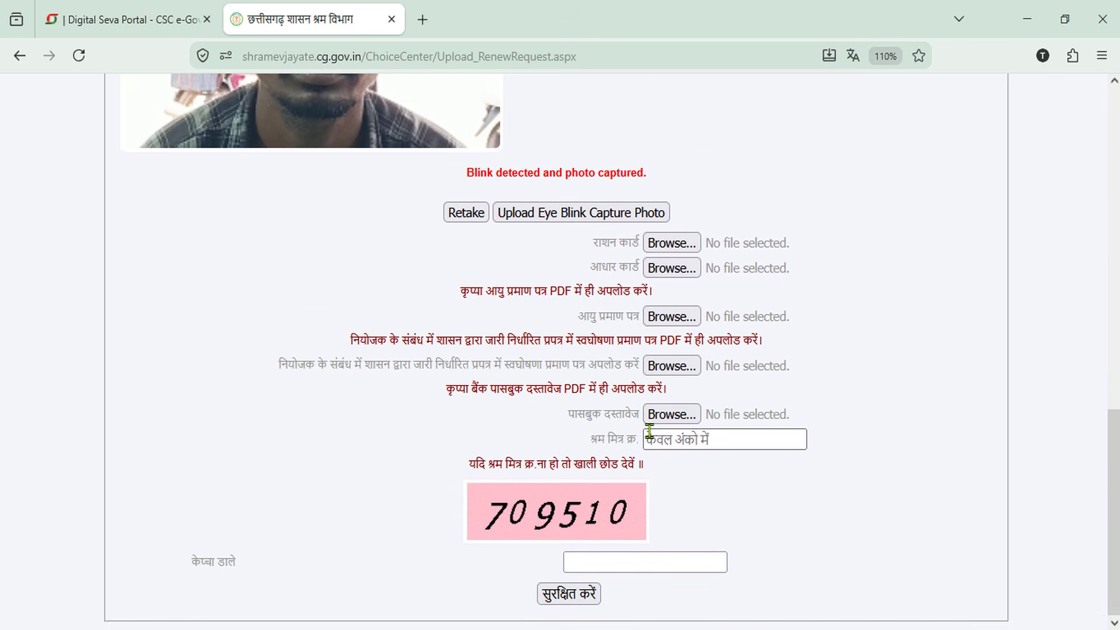
pyautogui.scroll(3, 647, 432)
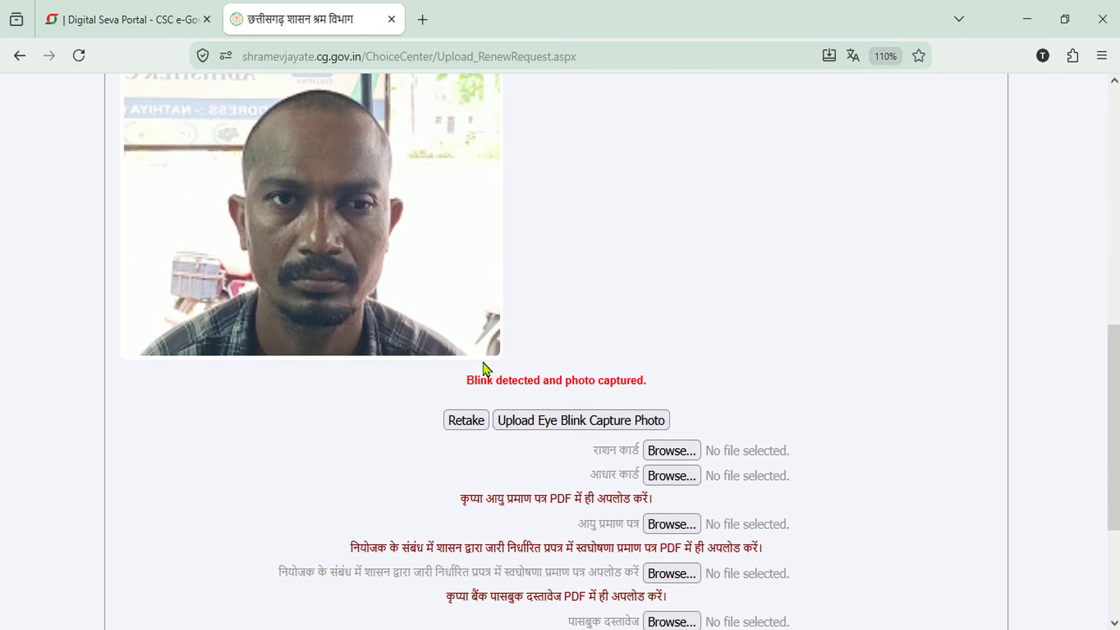
pyautogui.click(587, 422)
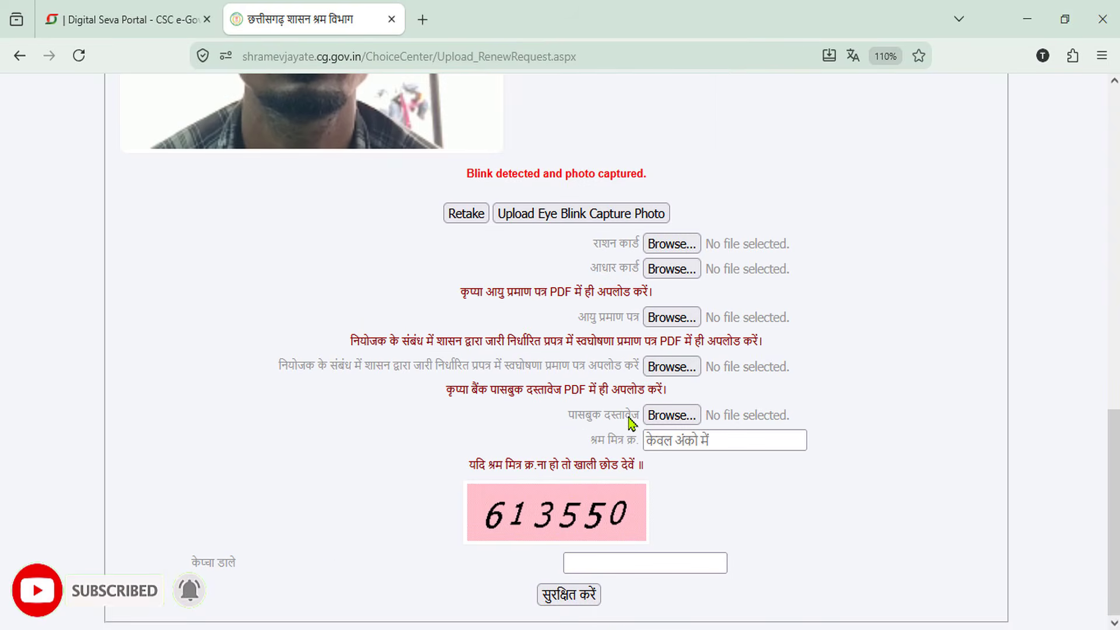
# Attach rasan.pdf as the ration card and aadhar.pdf as Aadhaar and age proof
pyautogui.click(679, 247)
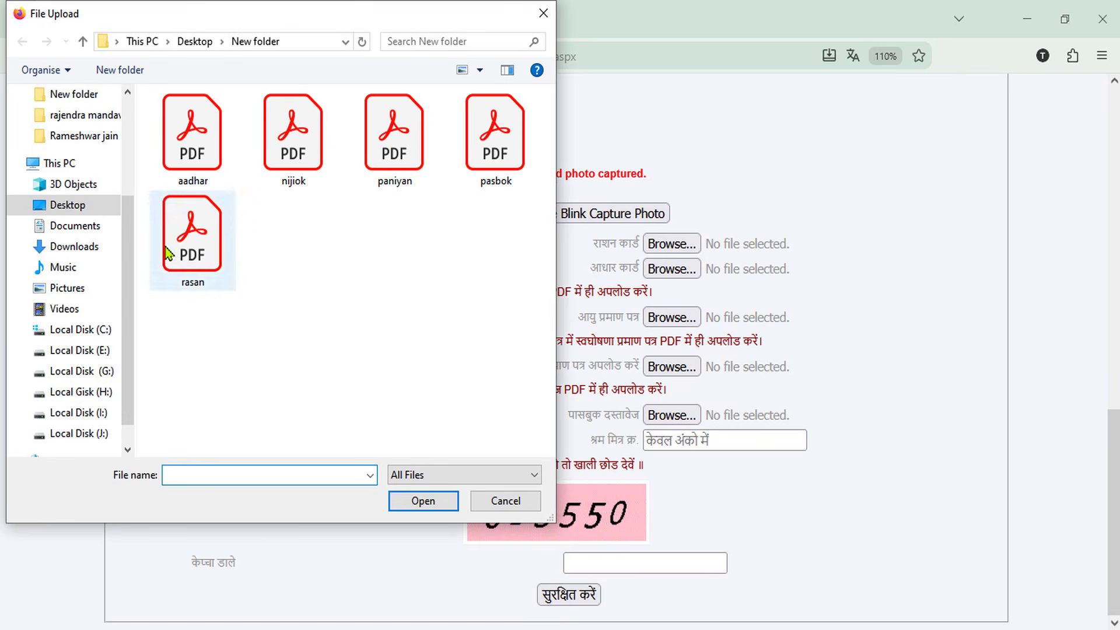
pyautogui.click(194, 261)
pyautogui.doubleClick(194, 261)
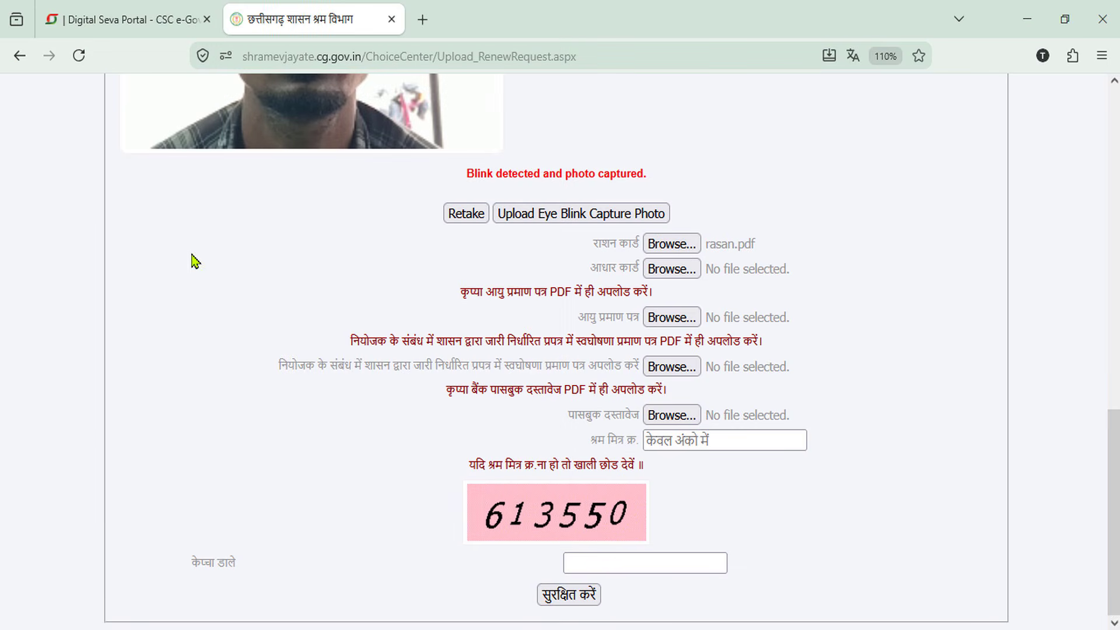
pyautogui.click(673, 269)
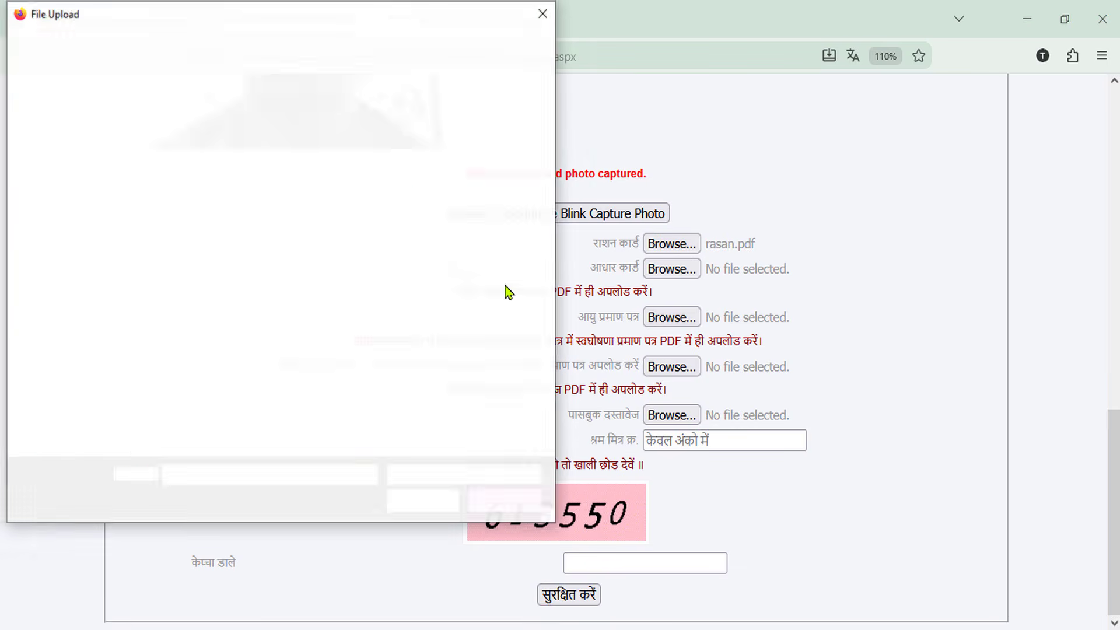
pyautogui.click(190, 151)
pyautogui.doubleClick(190, 152)
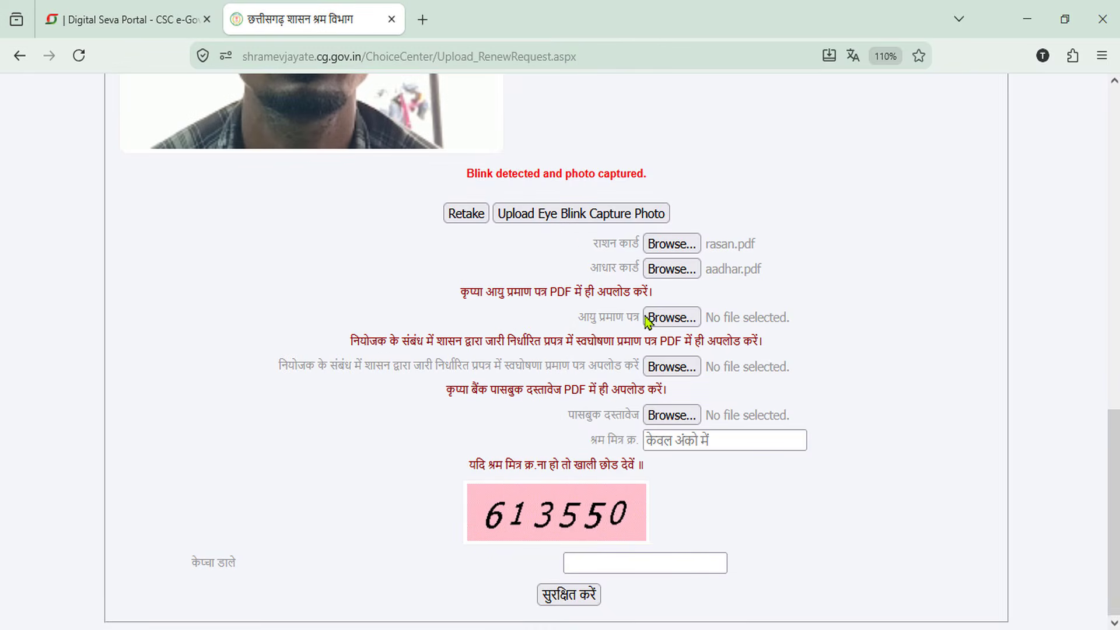
pyautogui.click(664, 319)
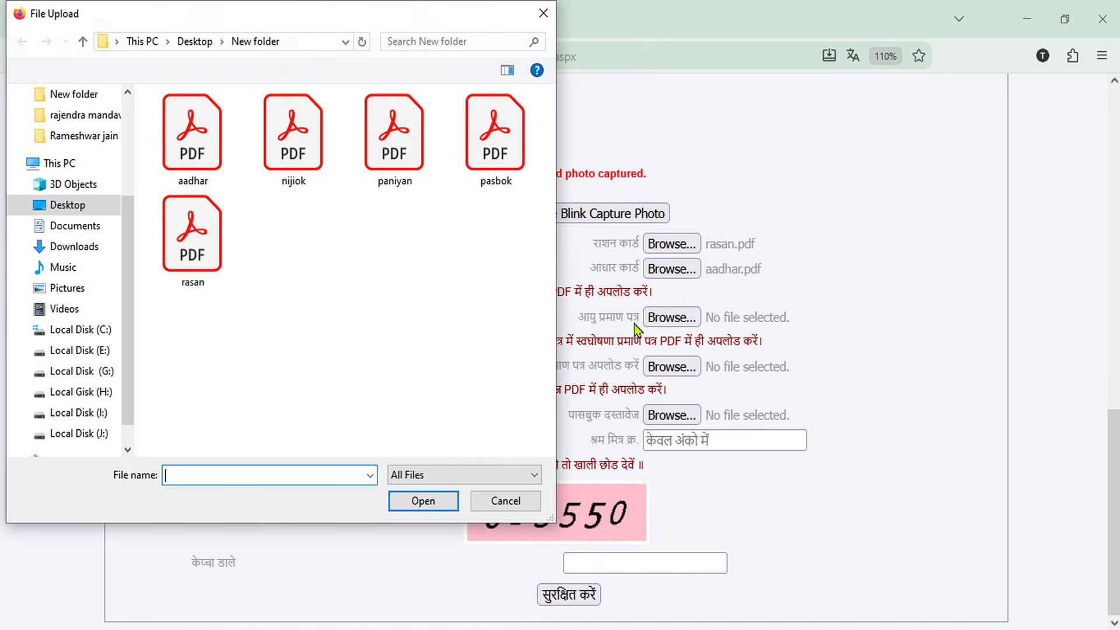
pyautogui.doubleClick(181, 157)
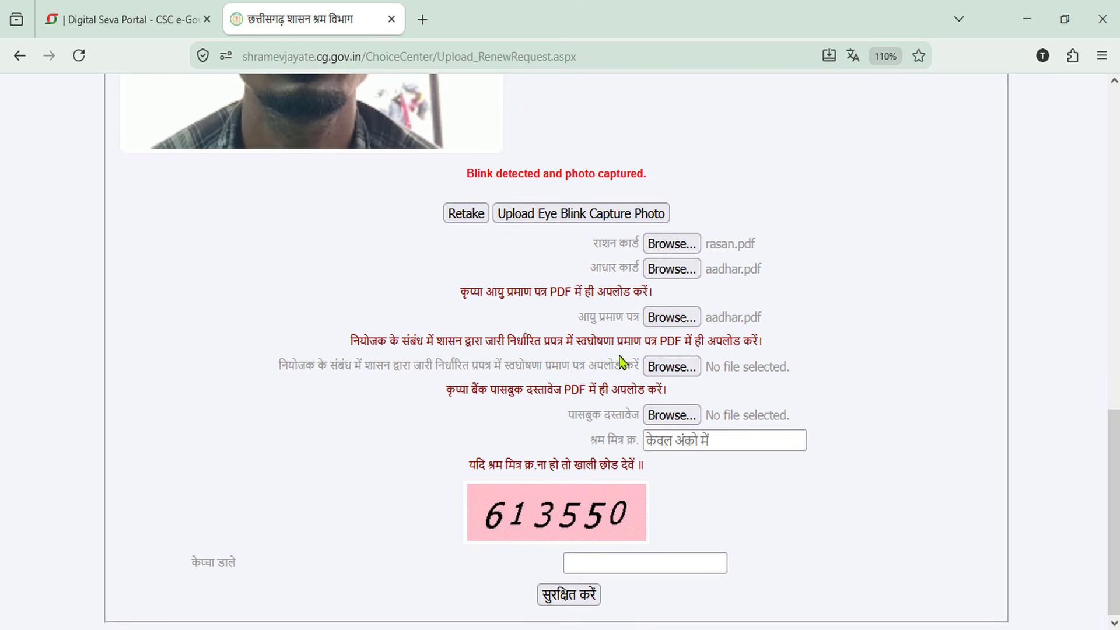
# Attach nijiok.pdf as the employer declaration and pasbok.pdf as the bank passbook
pyautogui.click(672, 365)
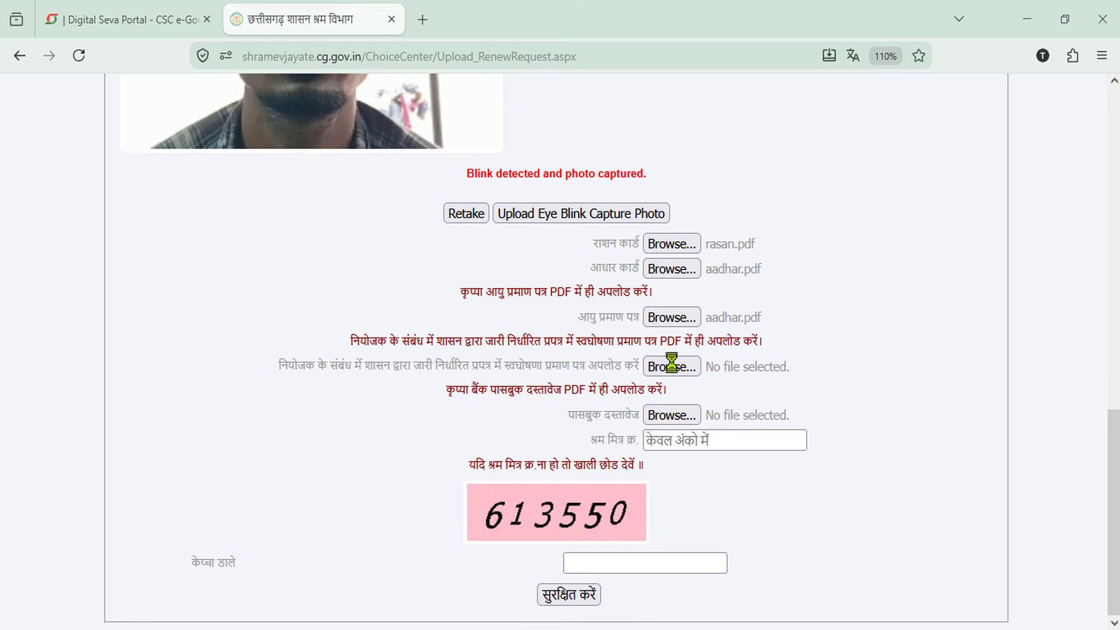
pyautogui.doubleClick(291, 168)
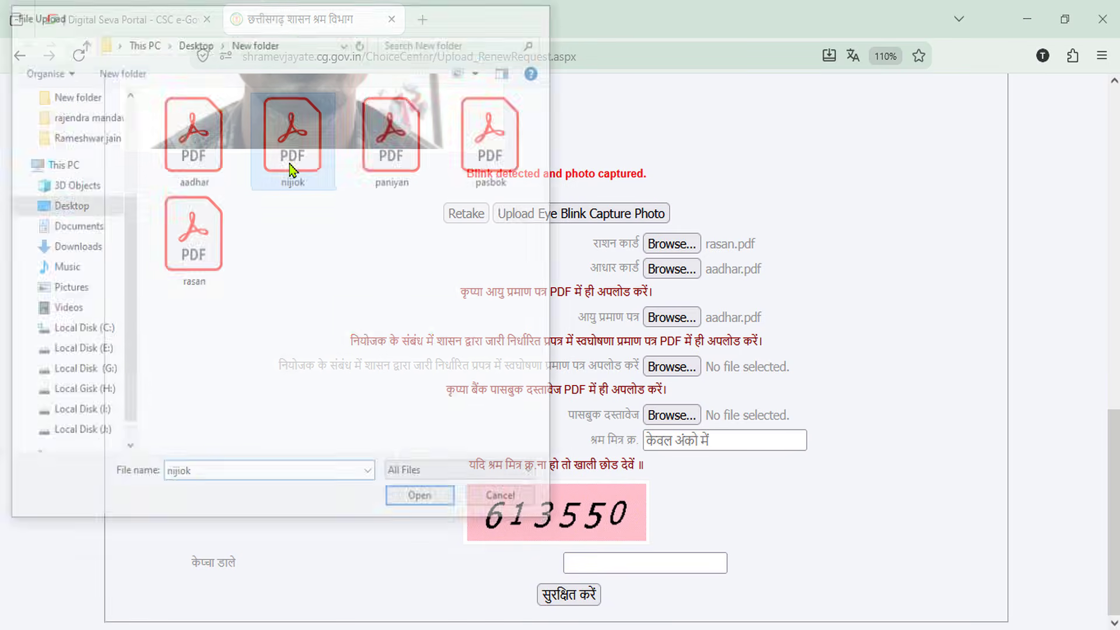
pyautogui.click(685, 419)
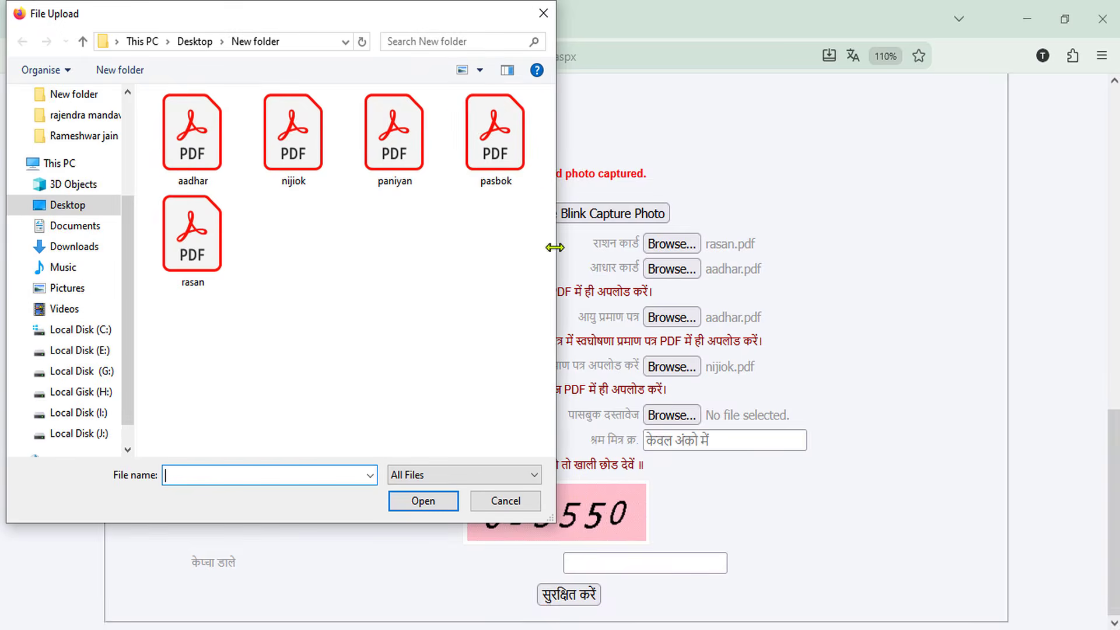
pyautogui.doubleClick(499, 157)
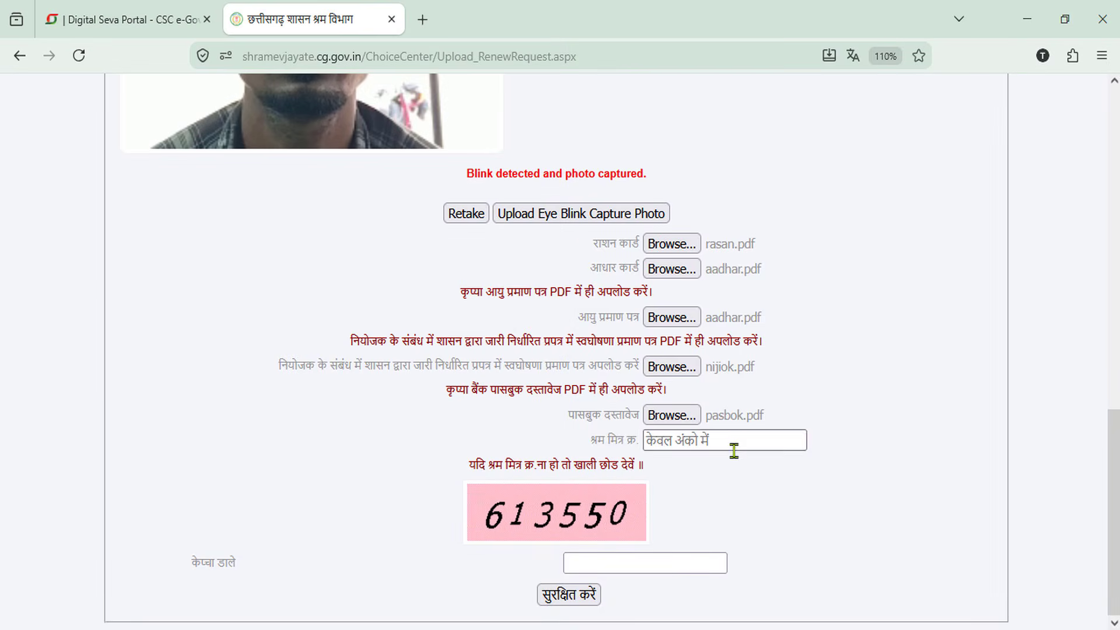
# Enter captcha 613550 and save part 3 of the renewal form
pyautogui.click(628, 563)
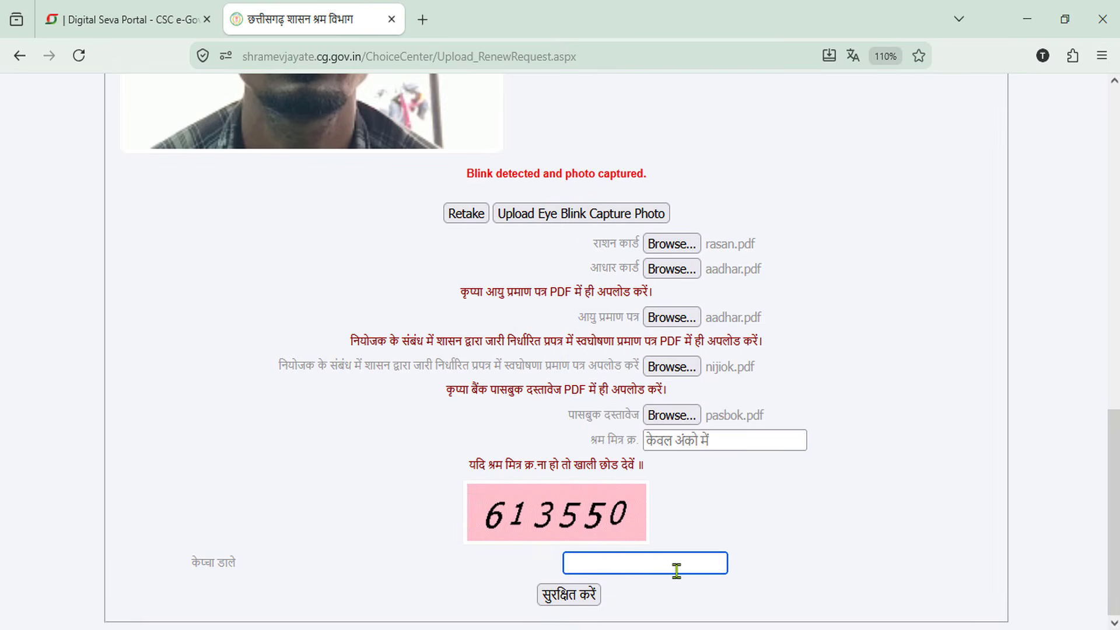
pyautogui.write('613550')
pyautogui.click(578, 598)
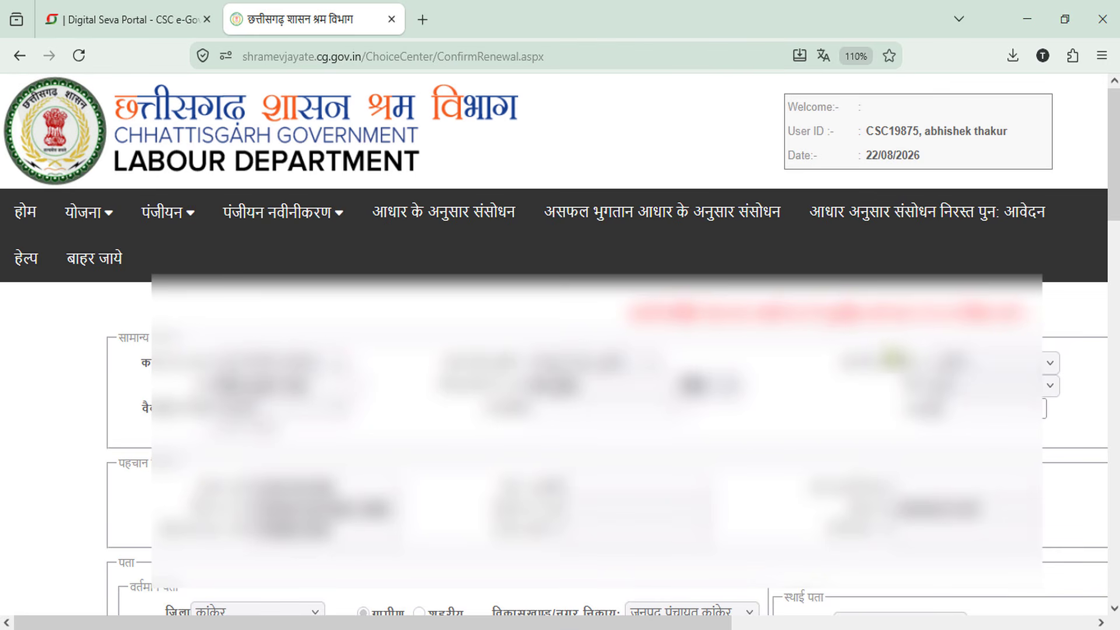
# At 80% zoom, permanently save the application from the bottom of ConfirmRenewal
pyautogui.moveTo(623, 624); pyautogui.dragTo(700, 629)
pyautogui.hotkey('ctrl', '-')
pyautogui.hotkey('ctrl', '-')
pyautogui.hotkey('ctrl', '-')
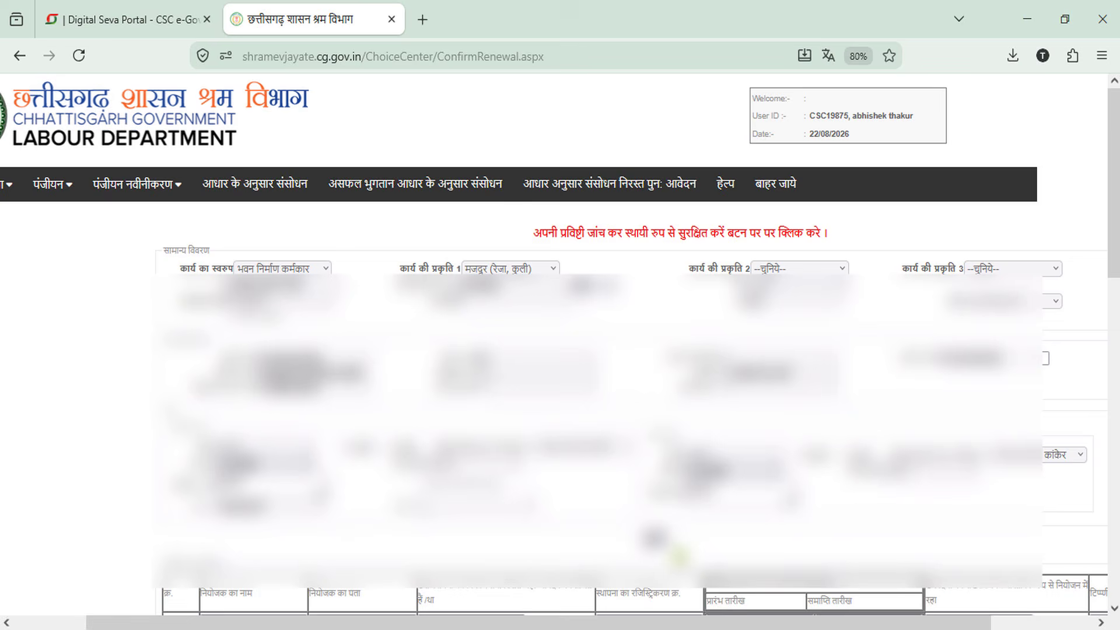
pyautogui.moveTo(634, 622); pyautogui.dragTo(708, 624)
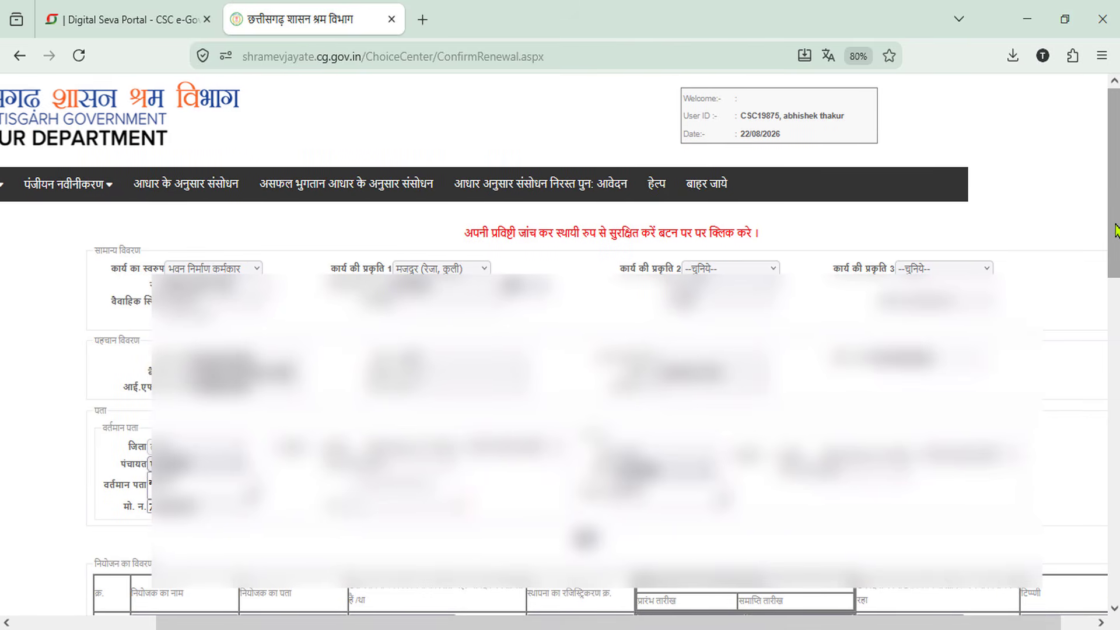
pyautogui.moveTo(1114, 234); pyautogui.dragTo(1114, 402)
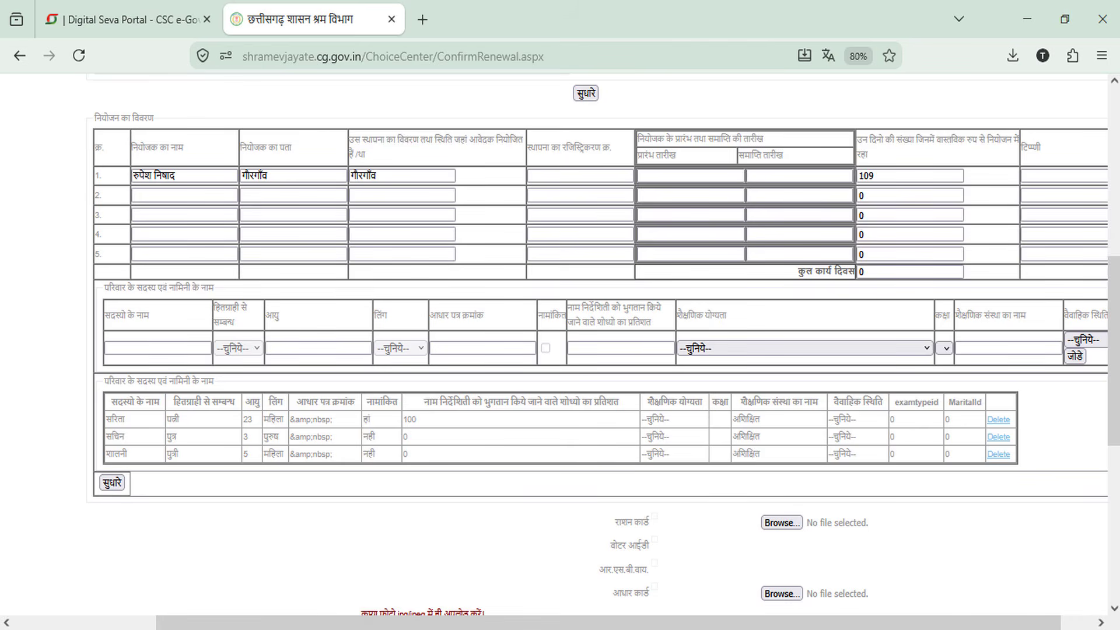
pyautogui.moveTo(1115, 351); pyautogui.dragTo(1114, 506)
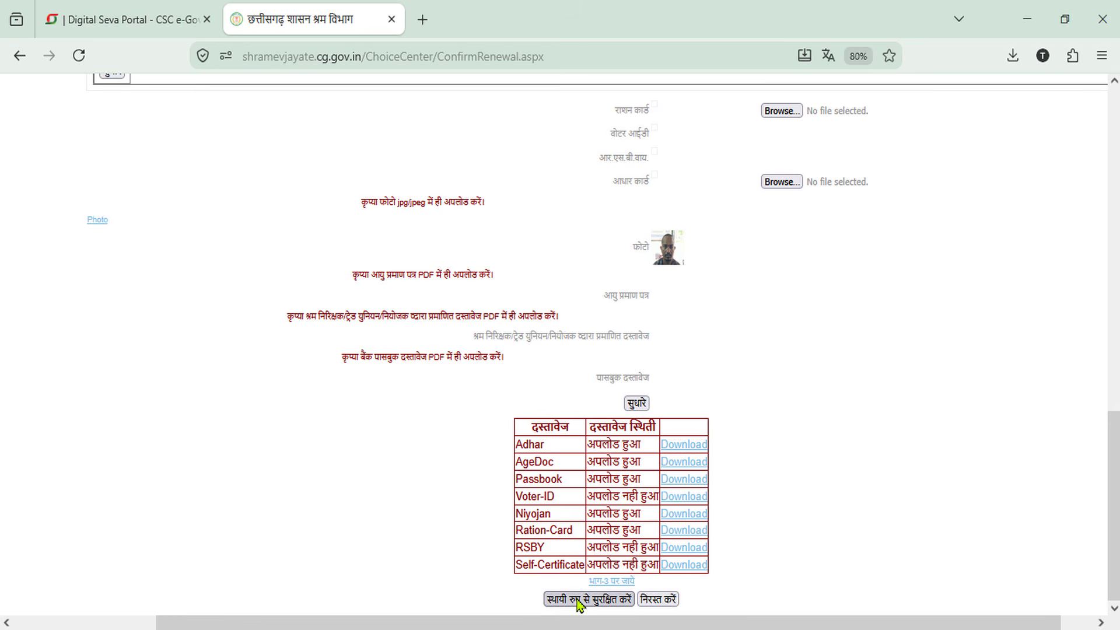
pyautogui.hotkey('ctrl', 'alt', 'd')
pyautogui.moveTo(529, 583); pyautogui.dragTo(639, 612)
pyautogui.press('Escape')
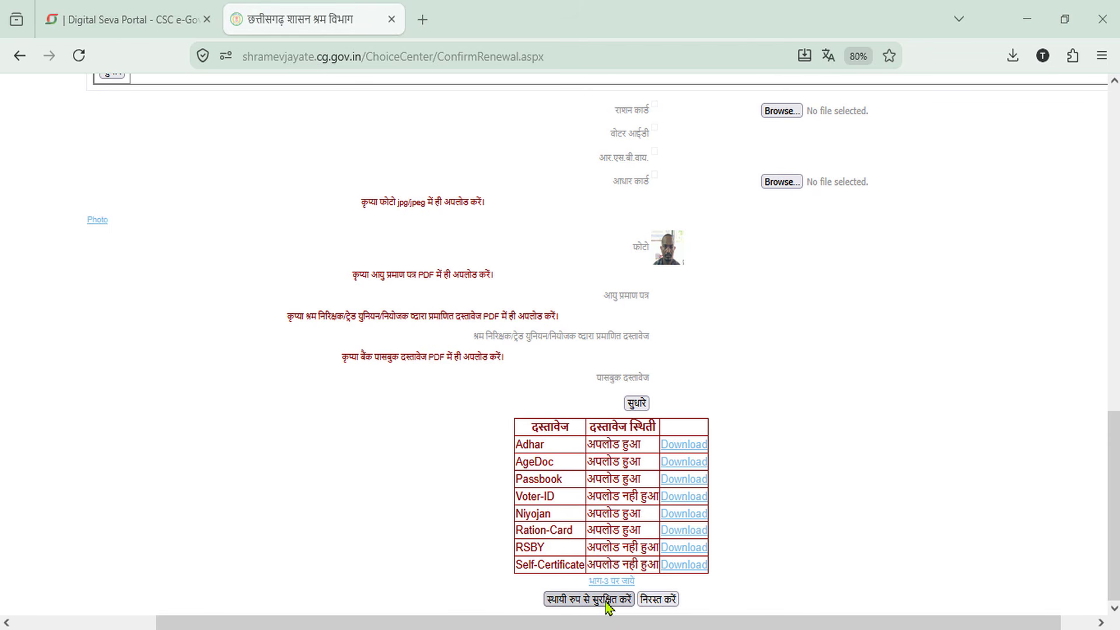
pyautogui.click(607, 607)
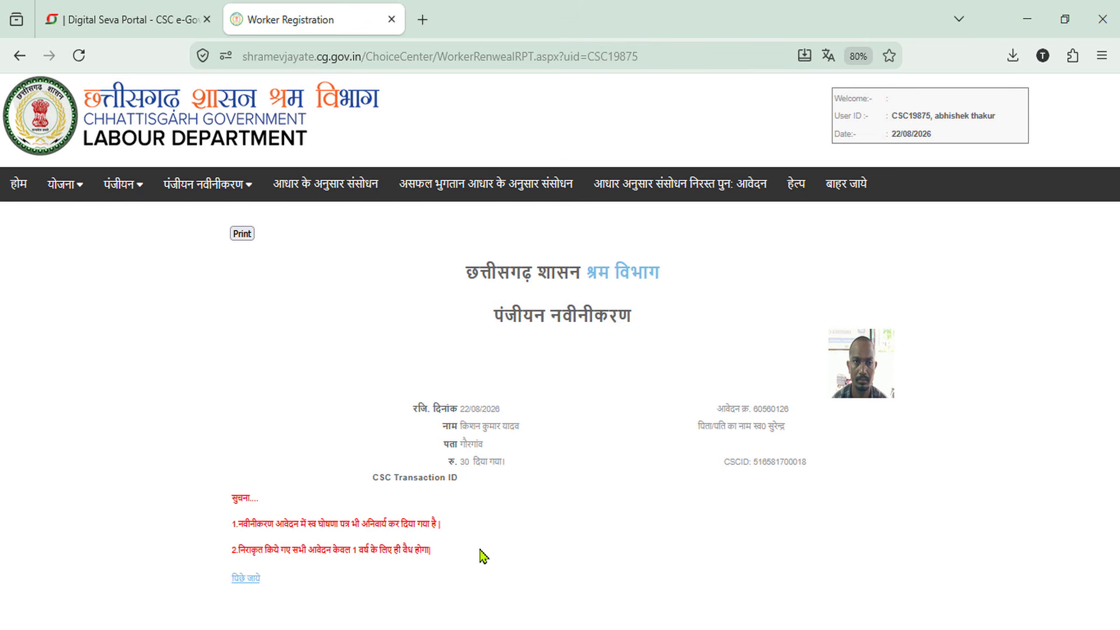
# Go from the renewal receipt back to the operator home page via होम
pyautogui.scroll(2, 488, 565)
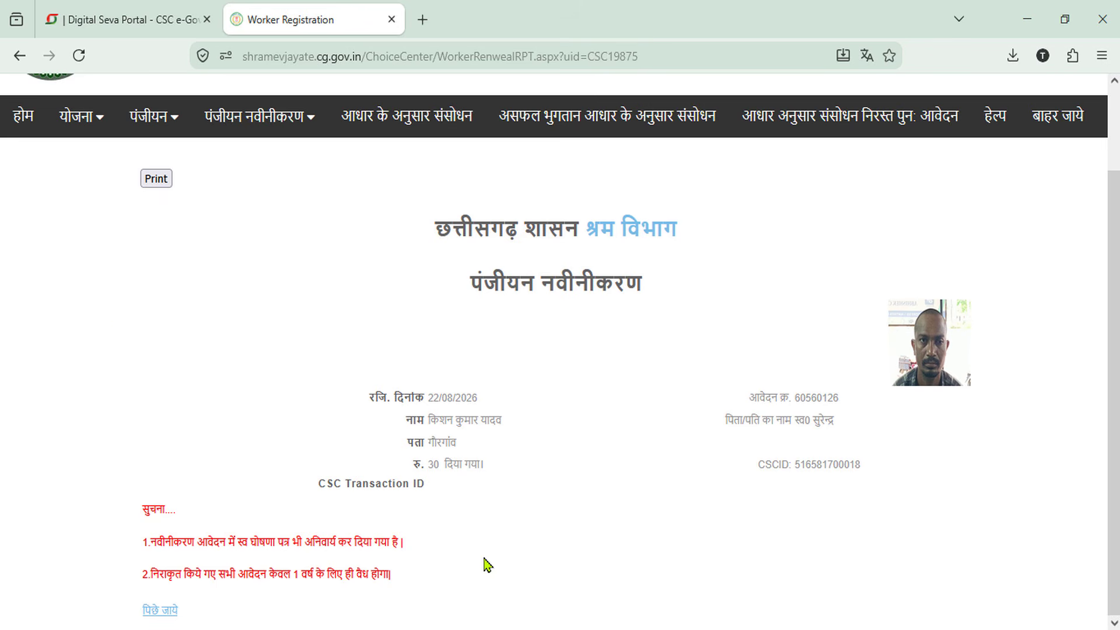
pyautogui.click(26, 130)
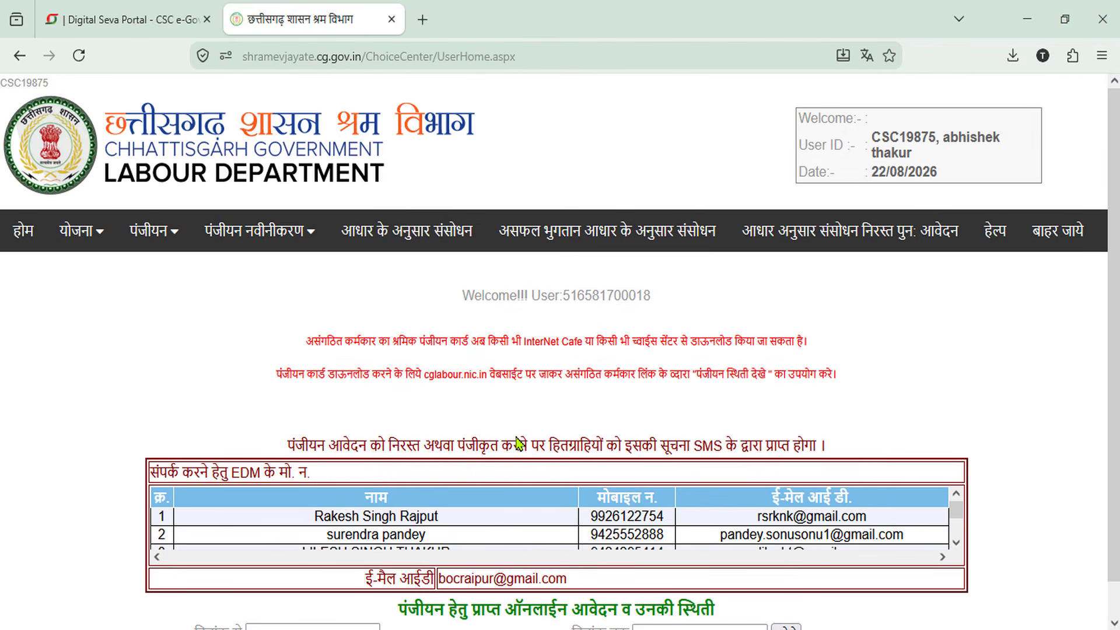